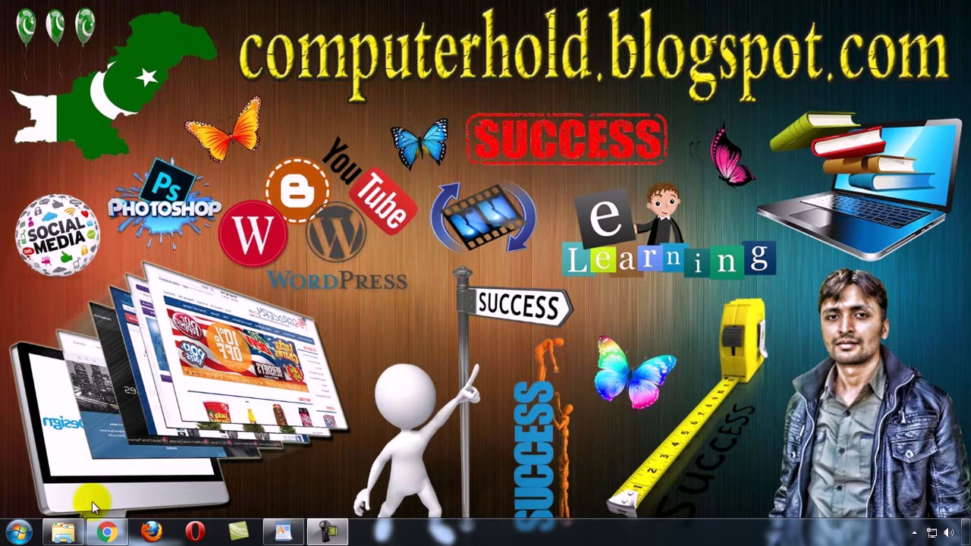
Glance at the Sora Tasty template folder, then return to the cricket matches blog in Chrome
{"action": "left_click", "coordinate": [106, 534]}
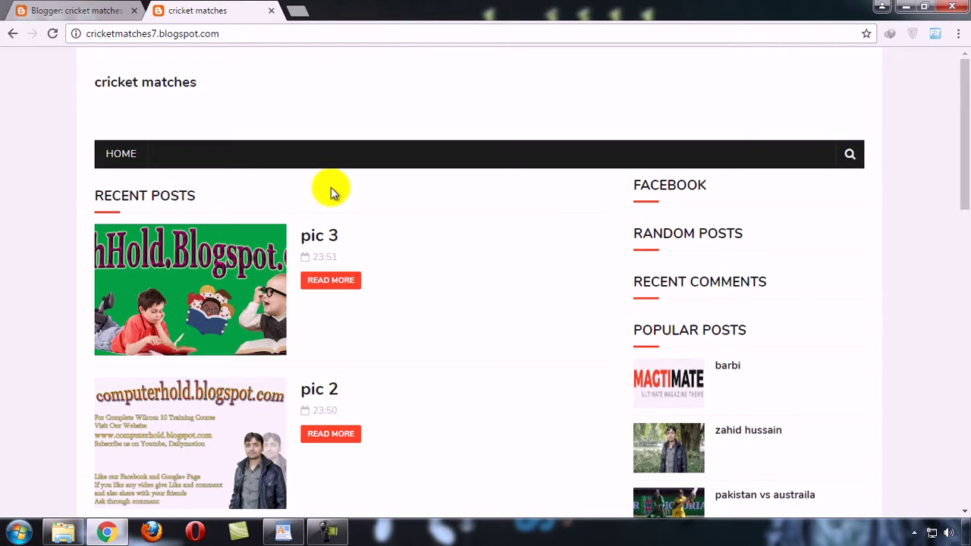
{"action": "left_click", "coordinate": [60, 534]}
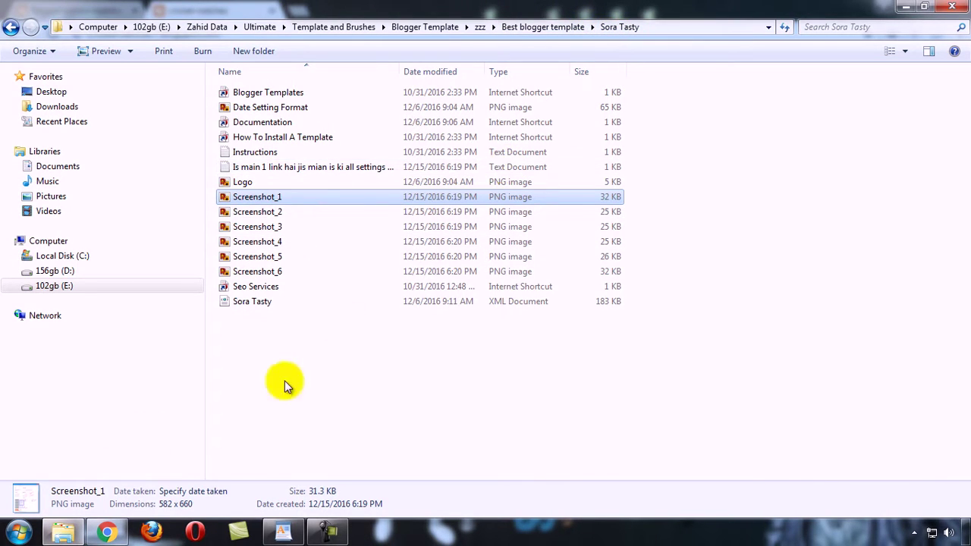
{"action": "left_click", "coordinate": [120, 535]}
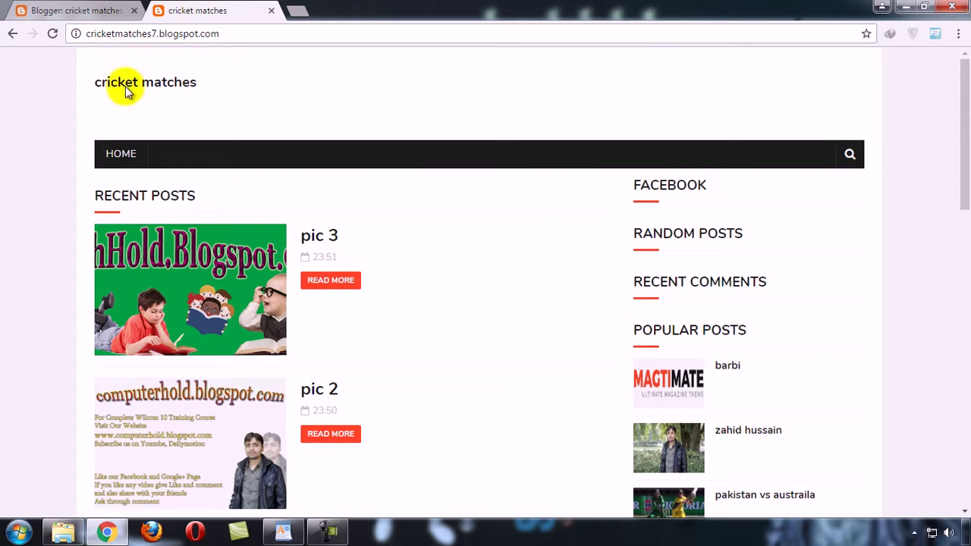
Open the blog's Template Backup / Restore options from the Blogger dashboard
{"action": "left_click", "coordinate": [64, 9]}
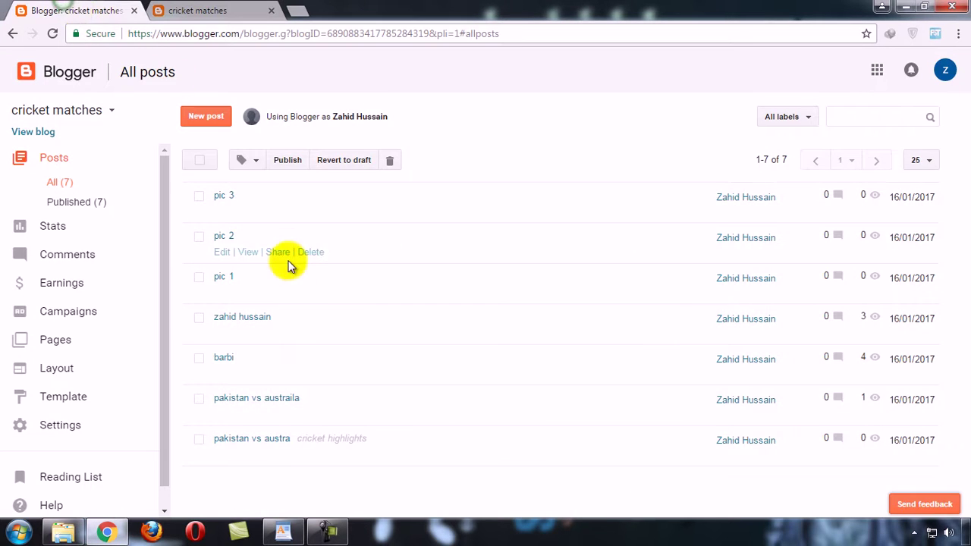
{"action": "left_click", "coordinate": [70, 400]}
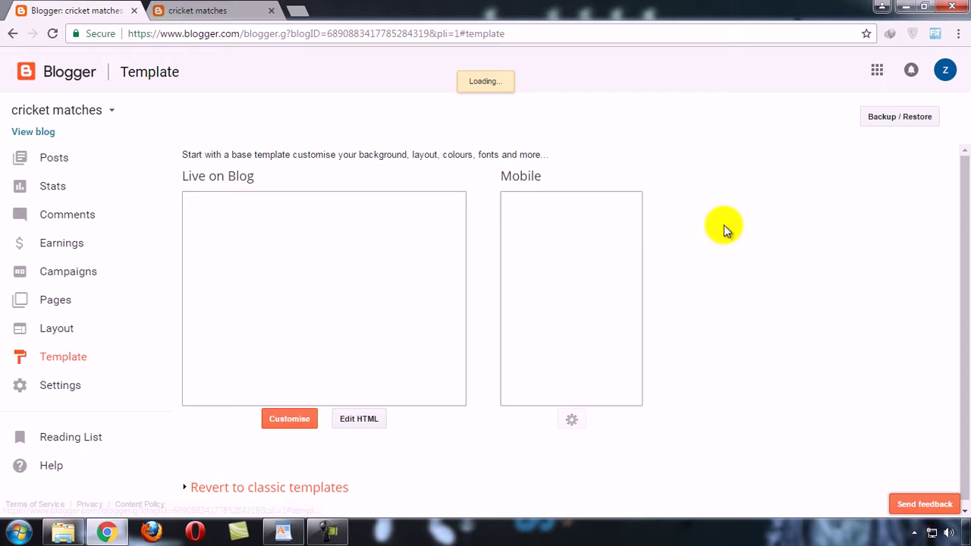
{"action": "left_click", "coordinate": [873, 119]}
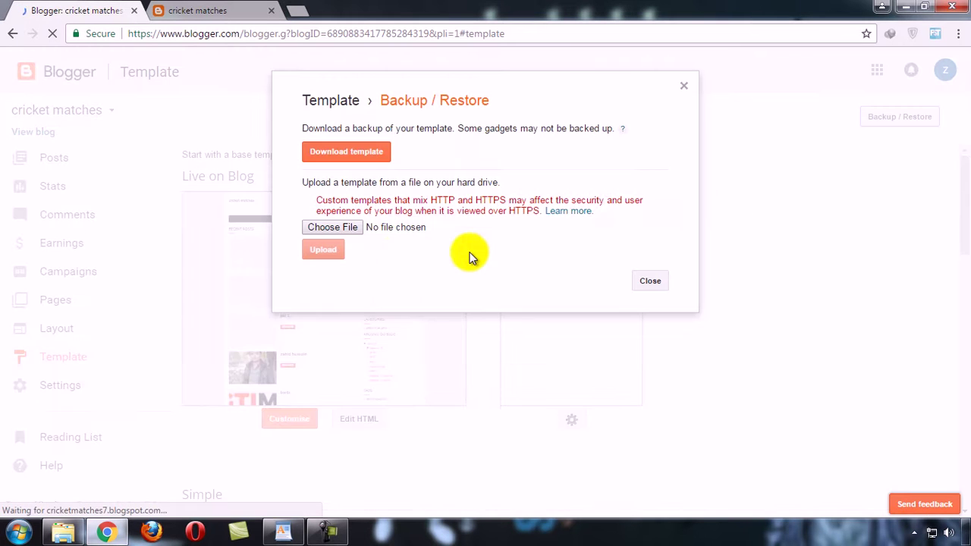
Choose Sora Tasty.xml from drive E's Blogger Template folders and upload it
{"action": "left_click", "coordinate": [350, 226]}
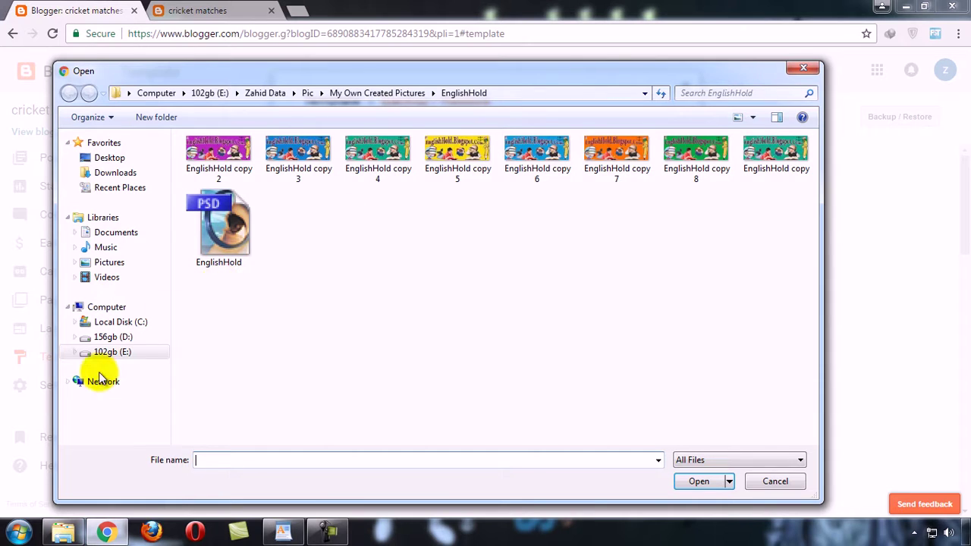
{"action": "left_click", "coordinate": [275, 92]}
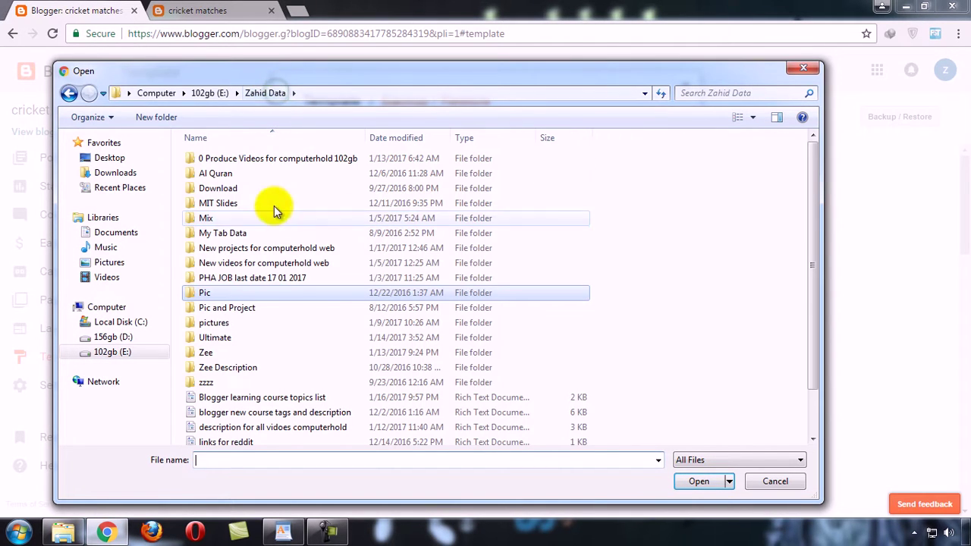
{"action": "double_click", "coordinate": [229, 338]}
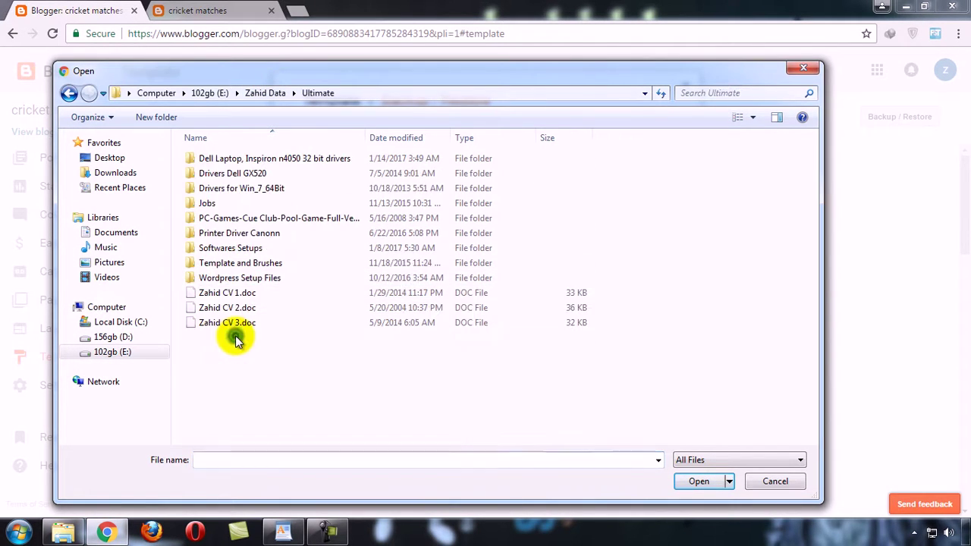
{"action": "double_click", "coordinate": [241, 262]}
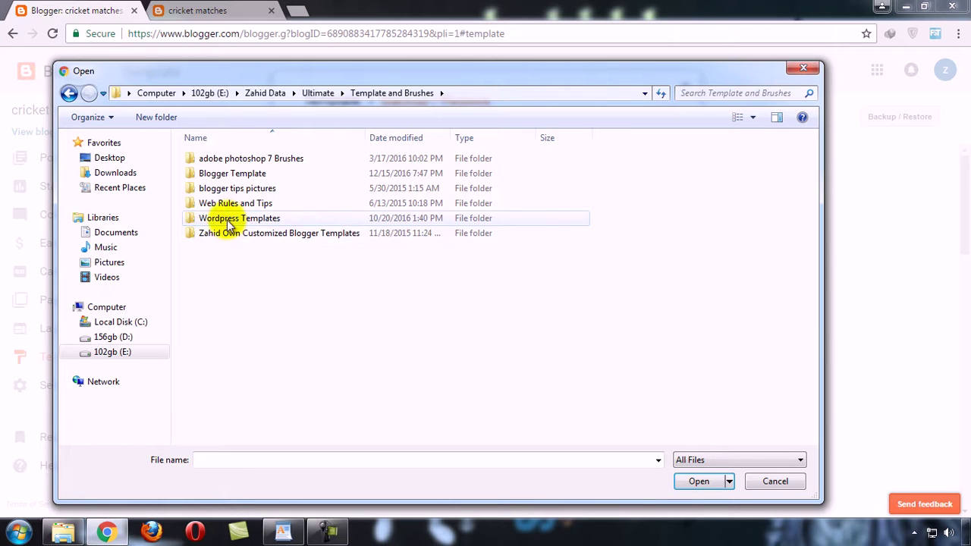
{"action": "double_click", "coordinate": [238, 175]}
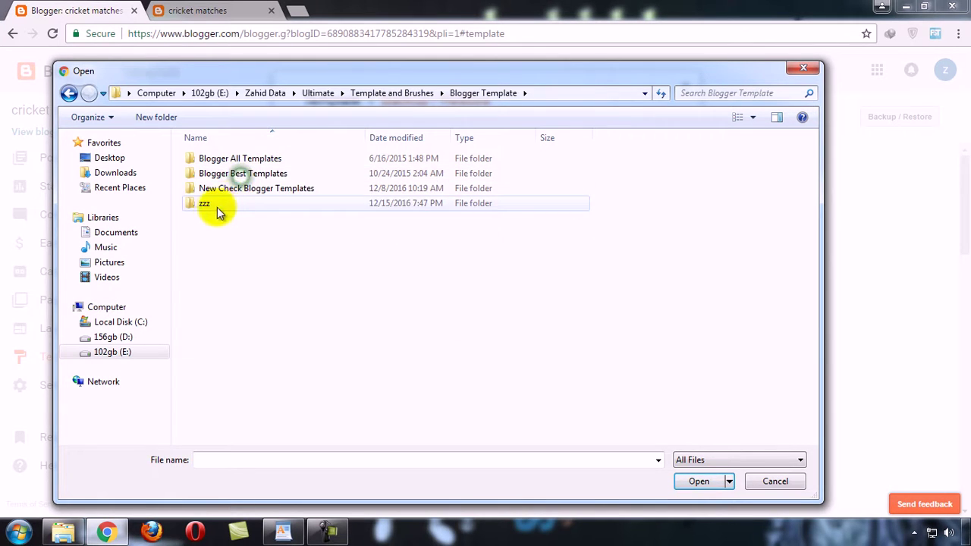
{"action": "double_click", "coordinate": [217, 210]}
{"action": "double_click", "coordinate": [228, 159]}
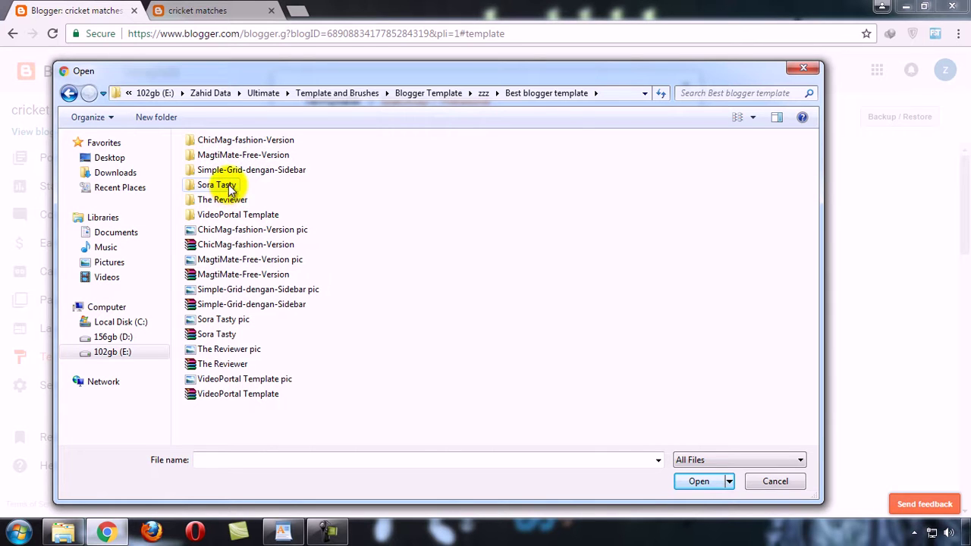
{"action": "double_click", "coordinate": [217, 185]}
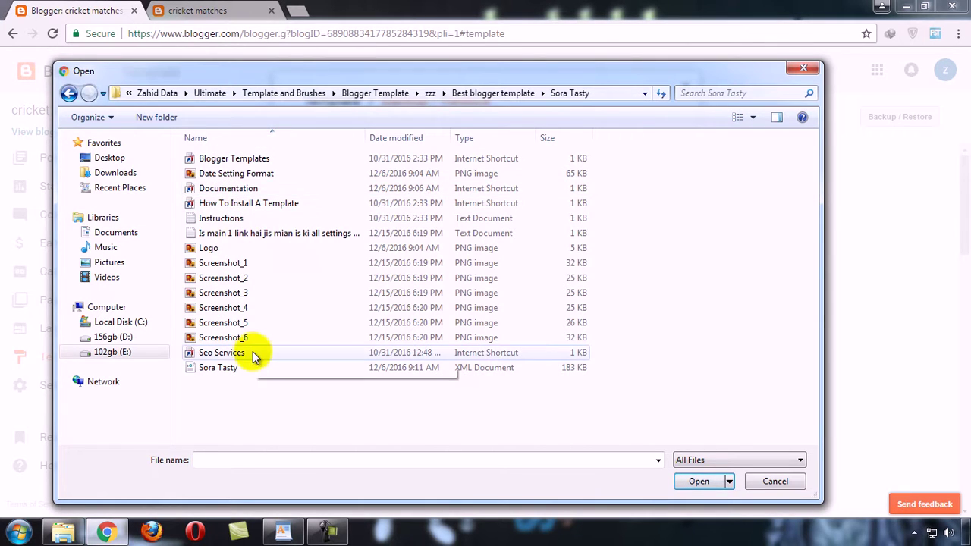
{"action": "double_click", "coordinate": [219, 368]}
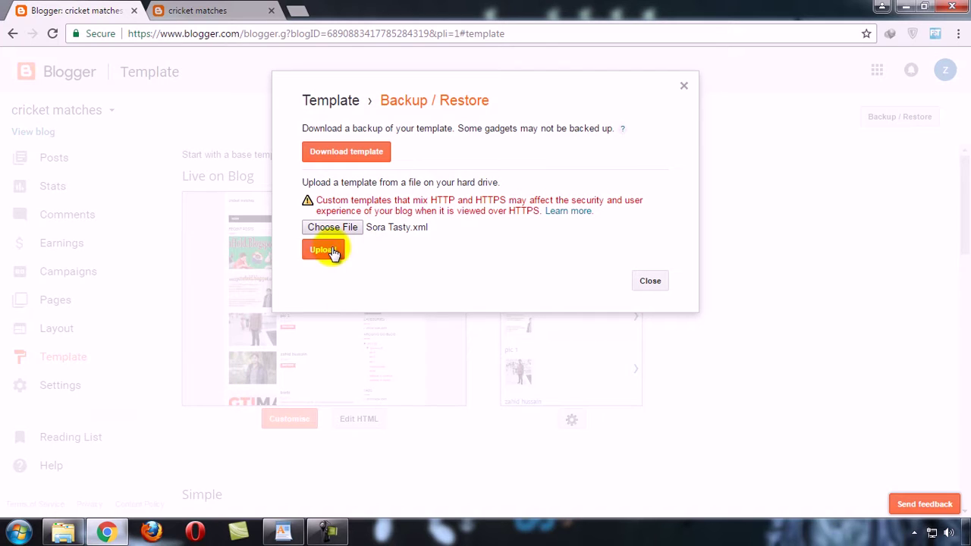
{"action": "left_click", "coordinate": [331, 251]}
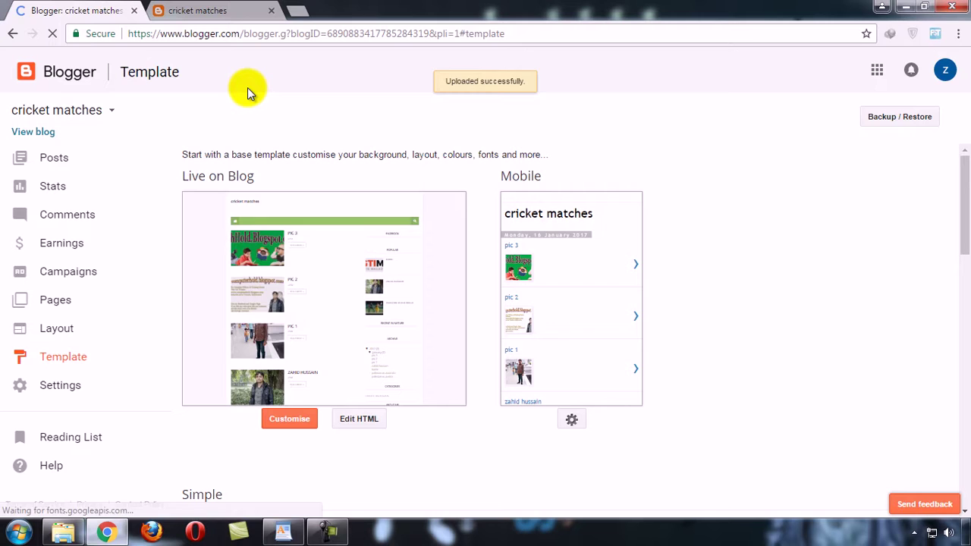
Reload the live cricket matches blog to see the new Sora Tasty template
{"action": "left_click", "coordinate": [212, 11]}
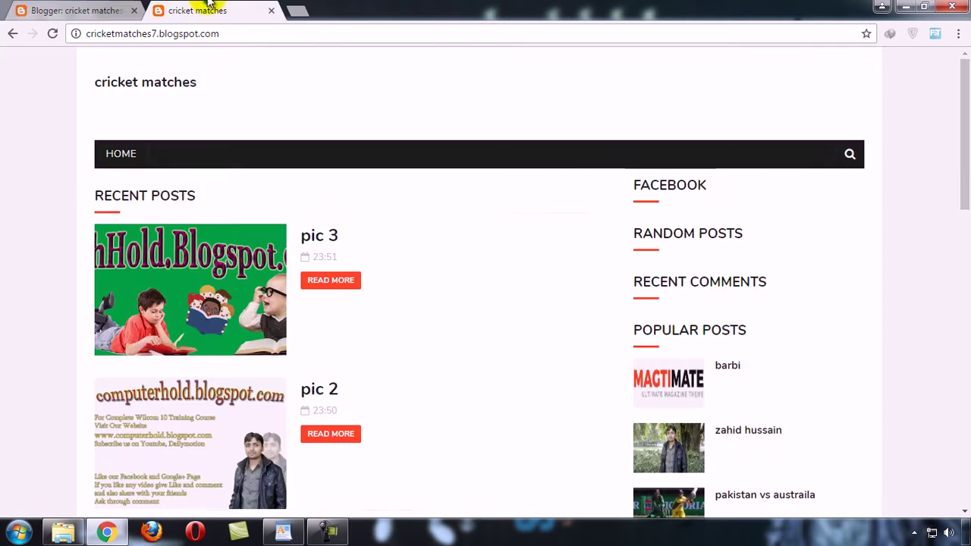
{"action": "left_click", "coordinate": [52, 34]}
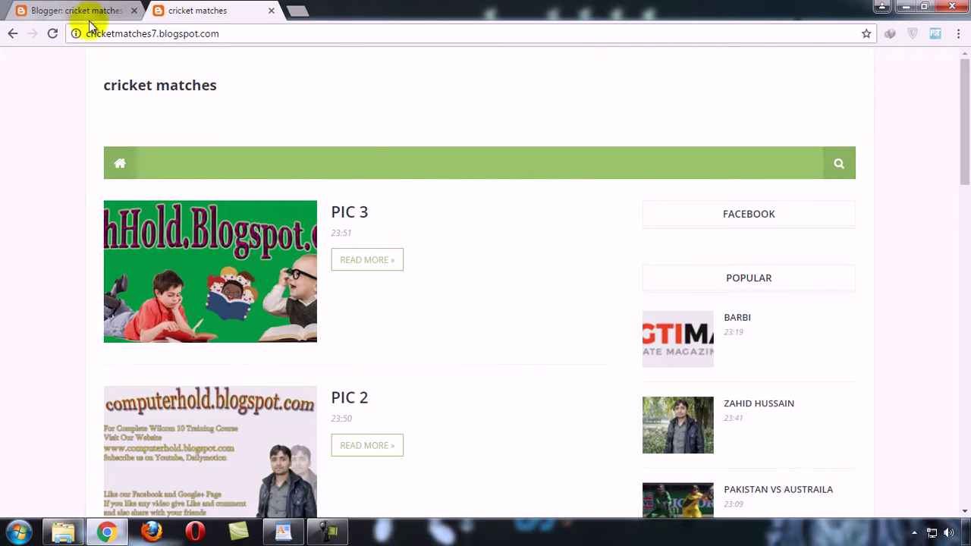
View the Screenshot_1 and Screenshot_2 setup guides, then return to the blog in Chrome
{"action": "left_click", "coordinate": [63, 531]}
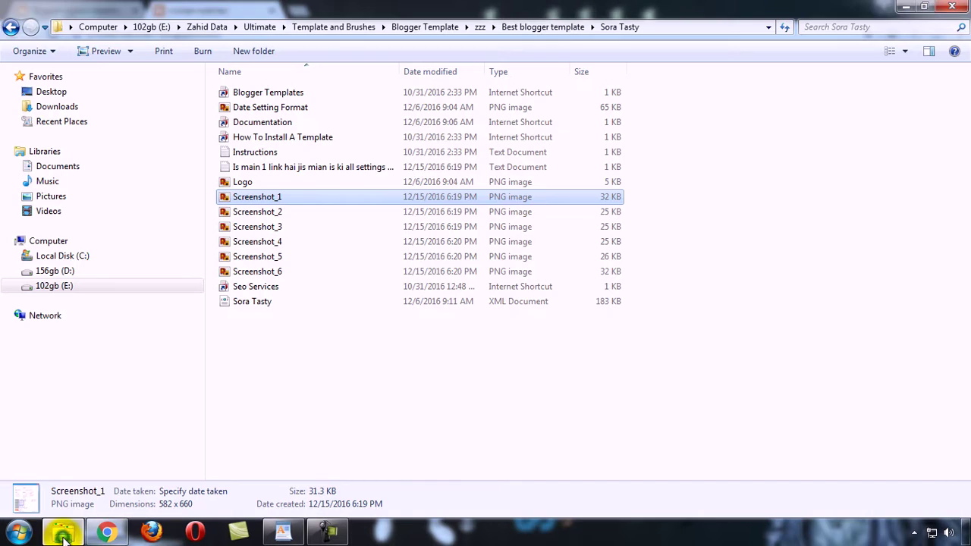
{"action": "double_click", "coordinate": [254, 193]}
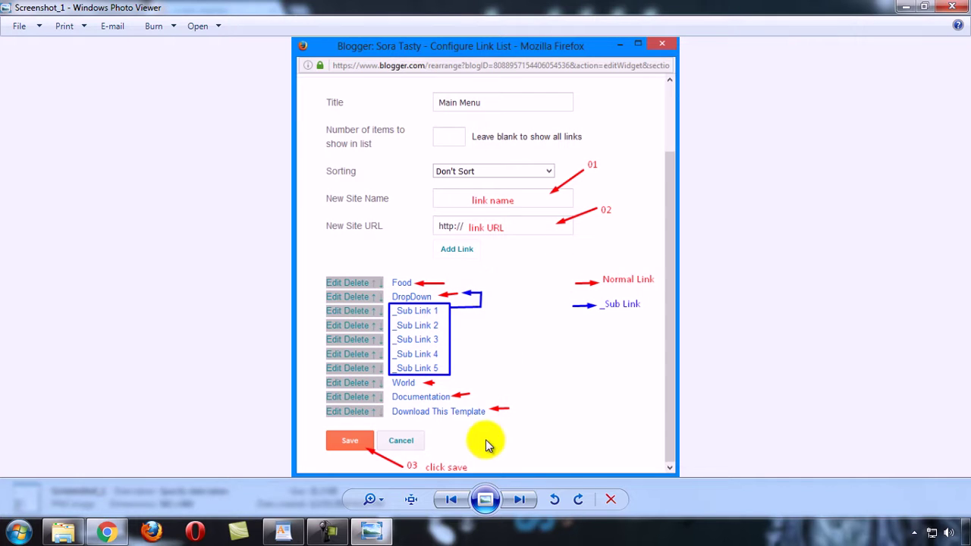
{"action": "left_click", "coordinate": [518, 503]}
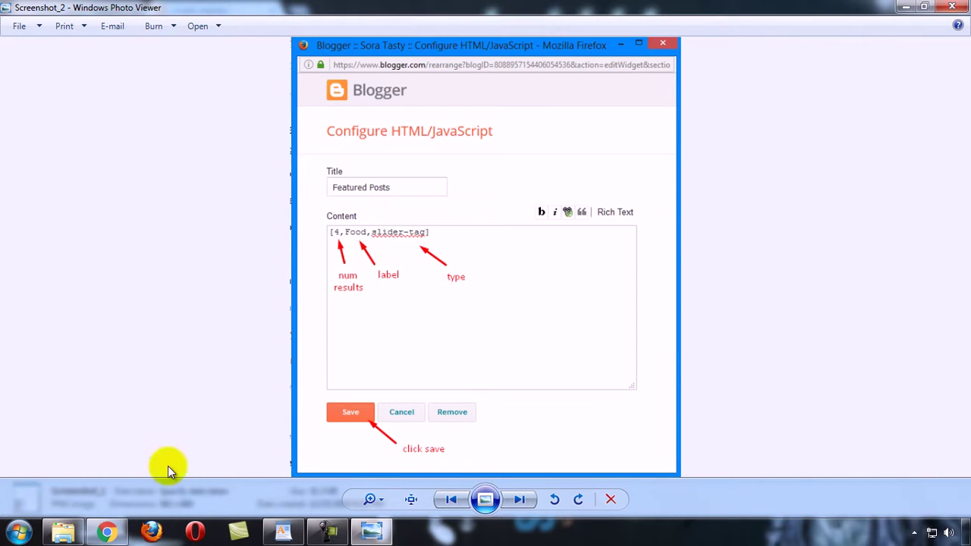
{"action": "left_click", "coordinate": [106, 531]}
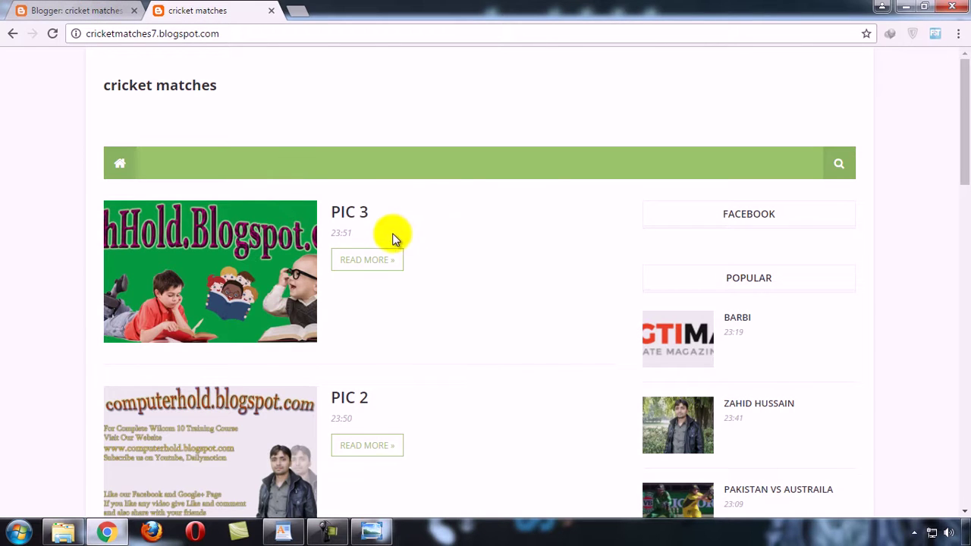
Open the Layout page and scroll down to the Main Slider's Slider Tag gadget
{"action": "left_click", "coordinate": [74, 15]}
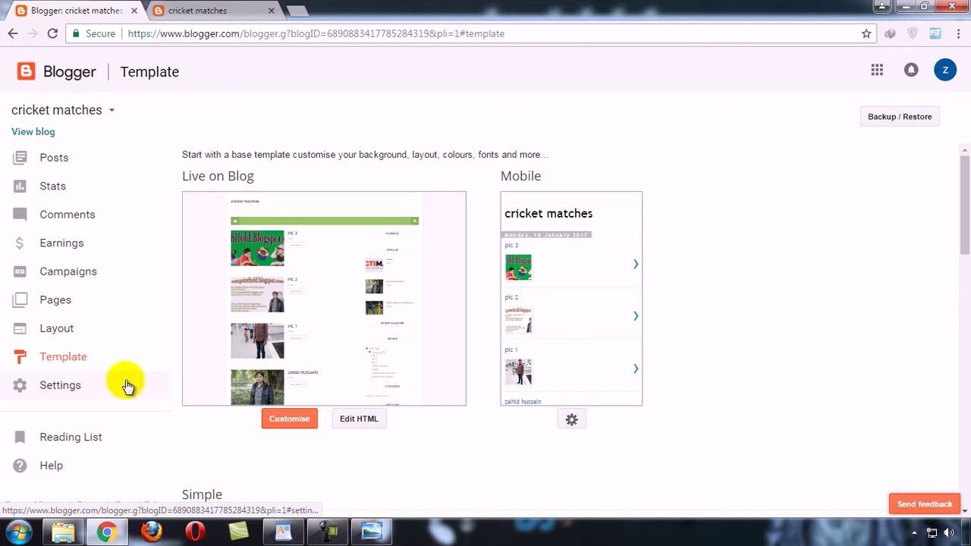
{"action": "left_click", "coordinate": [57, 334]}
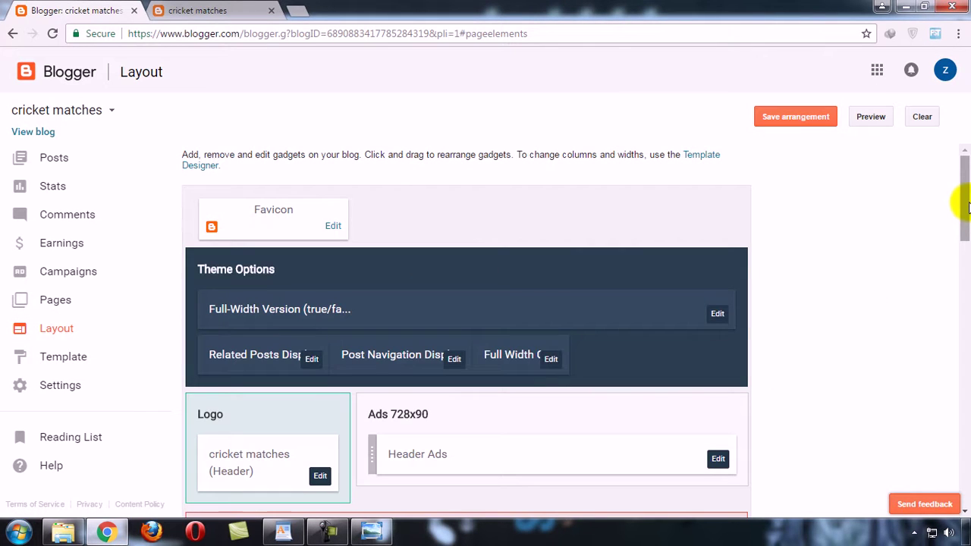
{"action": "scroll", "coordinate": [965, 205], "scroll_direction": "down", "scroll_amount": 1}
{"action": "left_click_drag", "start_coordinate": [965, 205], "coordinate": [966, 280]}
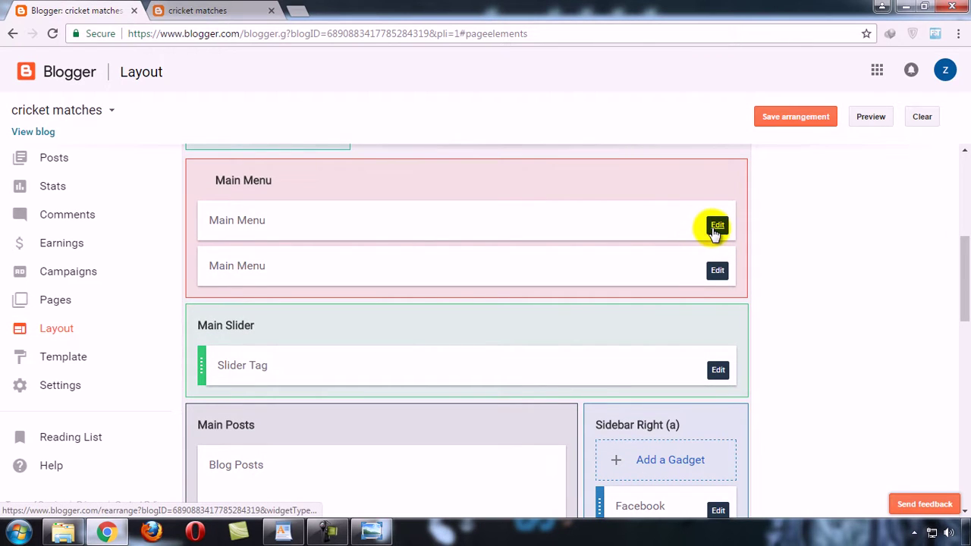
{"action": "left_click_drag", "start_coordinate": [963, 271], "coordinate": [963, 305]}
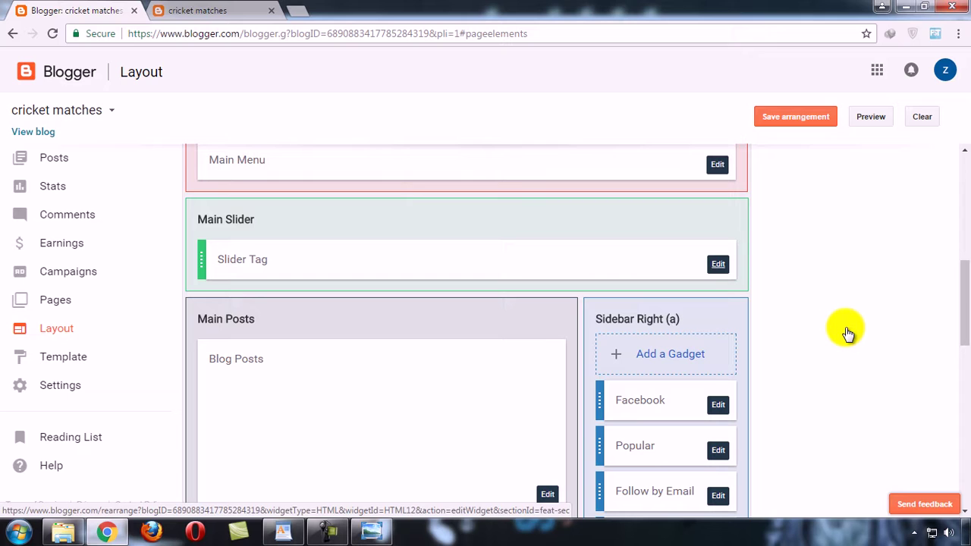
Open the Slider Tag gadget editor, check the example screenshot, and return to the Blogger Layout window
{"action": "left_click", "coordinate": [719, 264]}
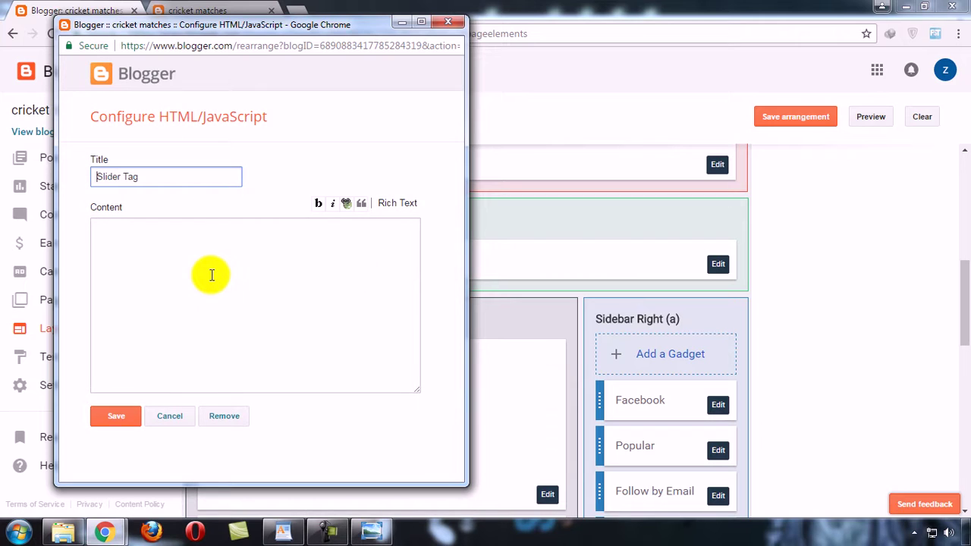
{"action": "left_click", "coordinate": [211, 275]}
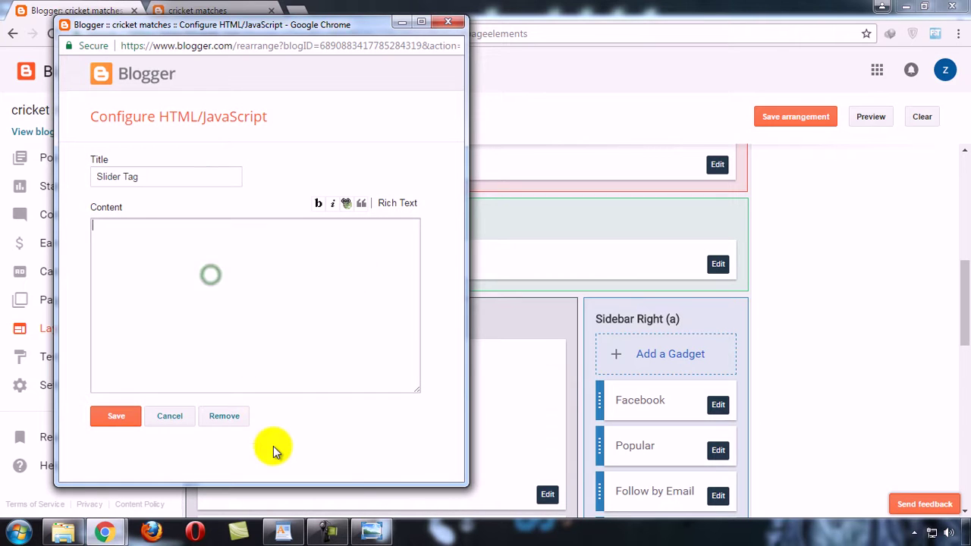
{"action": "left_click", "coordinate": [372, 531]}
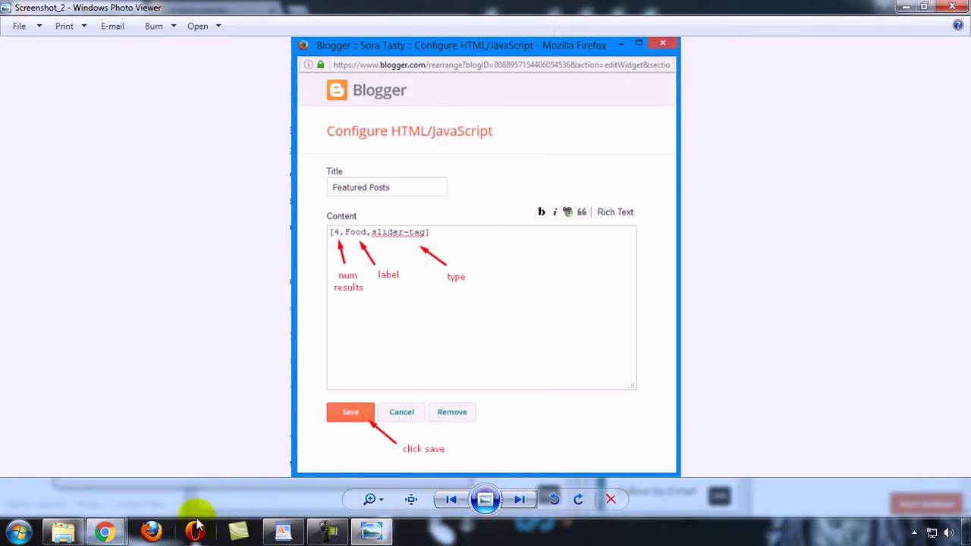
{"action": "mouse_move", "coordinate": [105, 531]}
{"action": "left_click", "coordinate": [240, 466]}
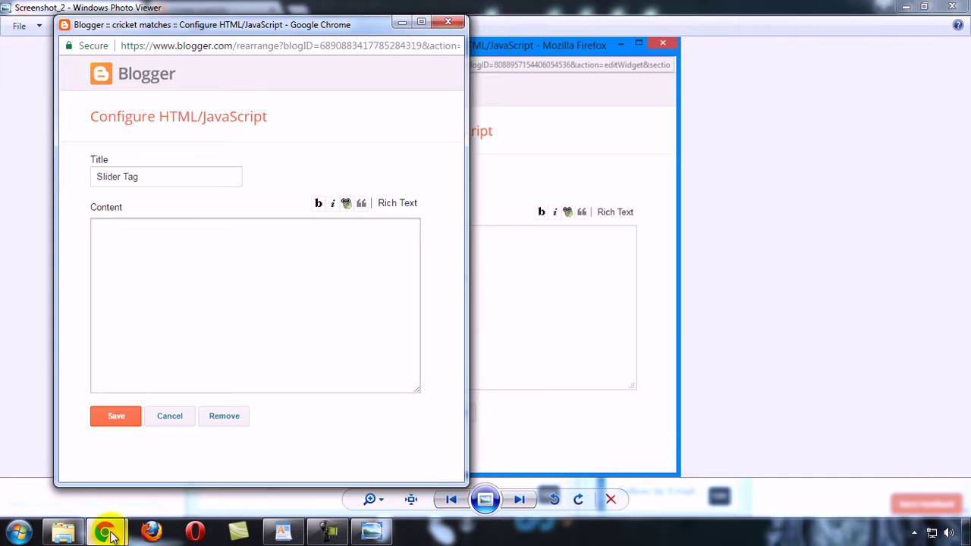
{"action": "mouse_move", "coordinate": [110, 534]}
{"action": "left_click", "coordinate": [83, 453]}
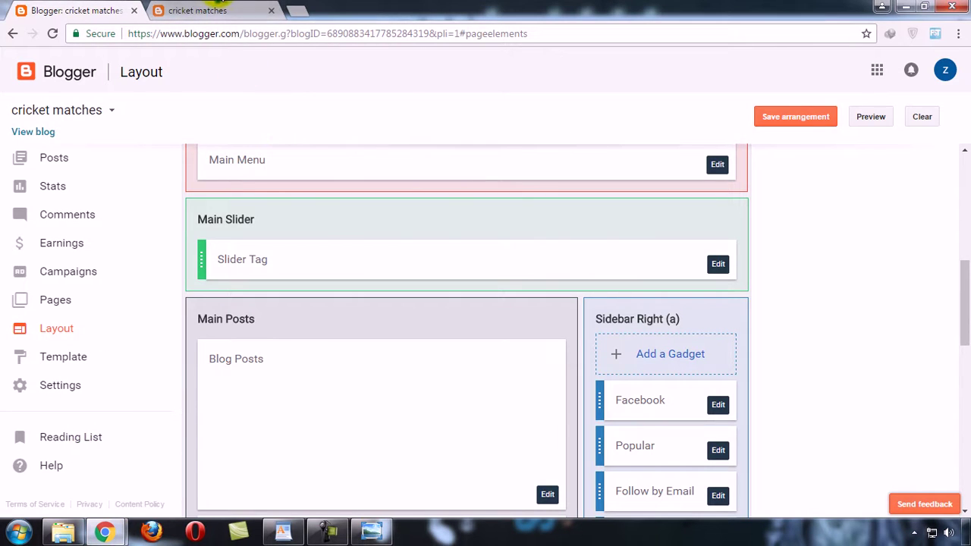
Scroll through the live blog home page to confirm no slider appears above the posts
{"action": "left_click", "coordinate": [219, 7]}
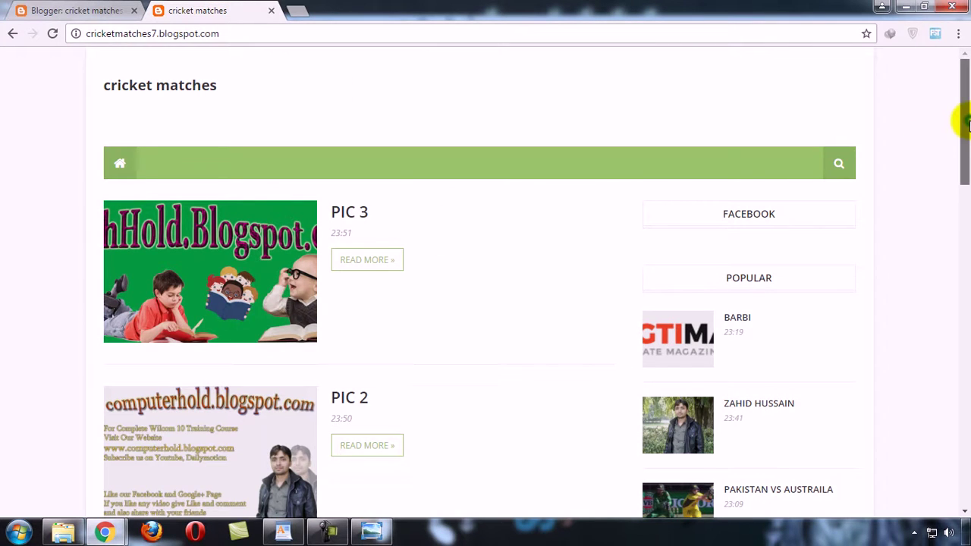
{"action": "left_click_drag", "start_coordinate": [963, 122], "coordinate": [962, 279]}
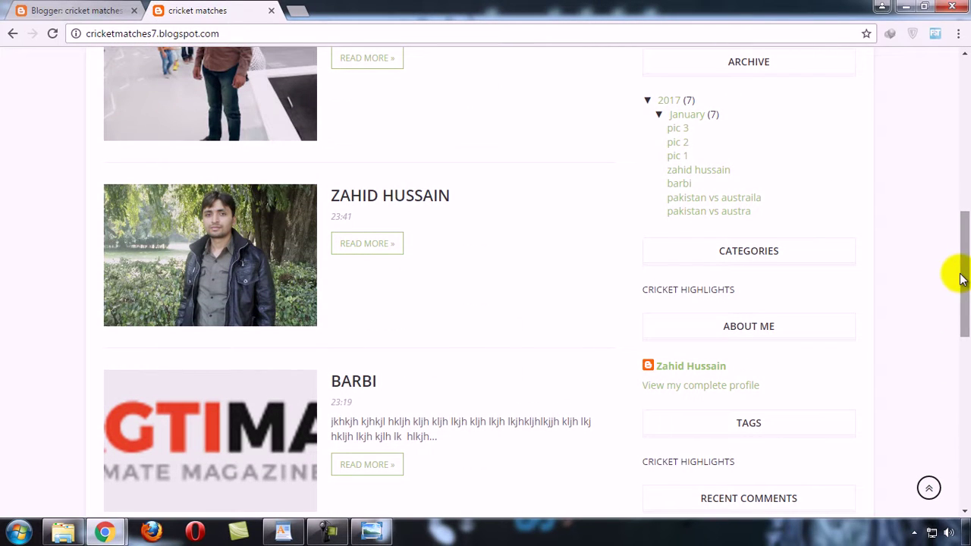
{"action": "left_click_drag", "start_coordinate": [962, 279], "coordinate": [961, 78]}
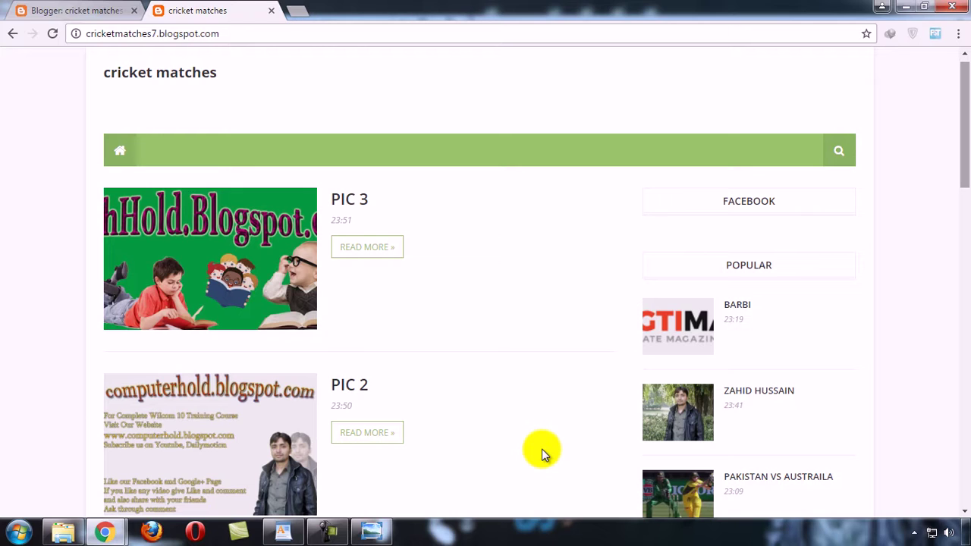
{"action": "left_click", "coordinate": [328, 535]}
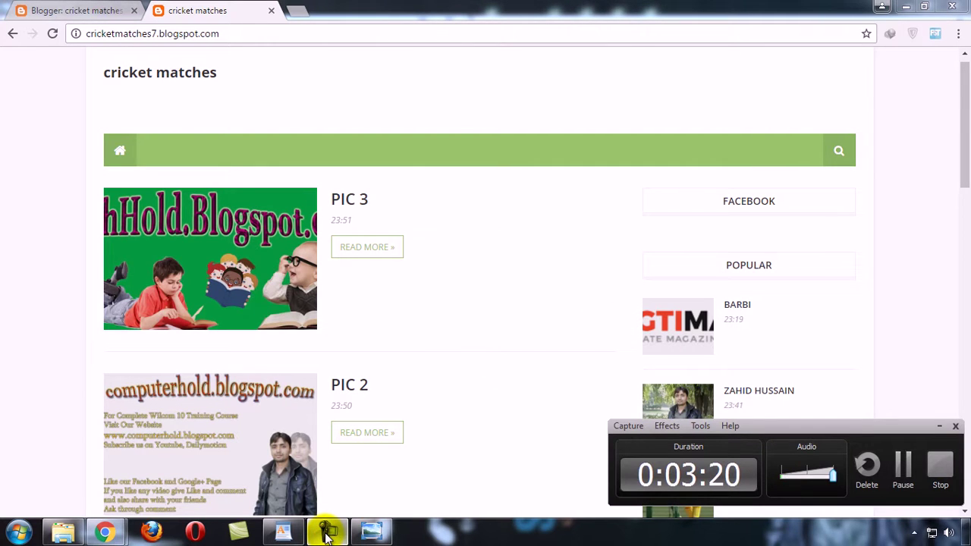
{"action": "left_click", "coordinate": [328, 535]}
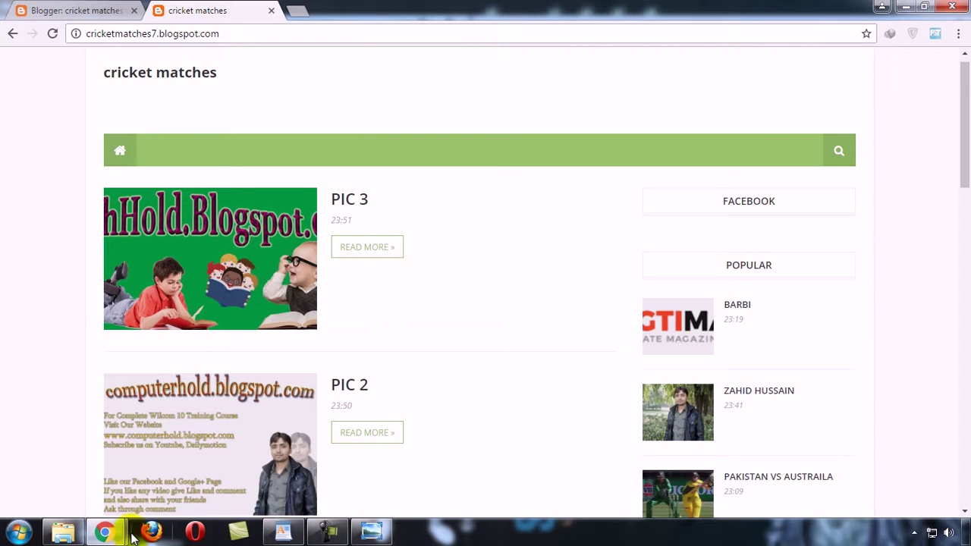
Save the Slider Tag gadget with content [6,top,slidertag] and return to the Layout page
{"action": "mouse_move", "coordinate": [106, 531]}
{"action": "left_click", "coordinate": [259, 457]}
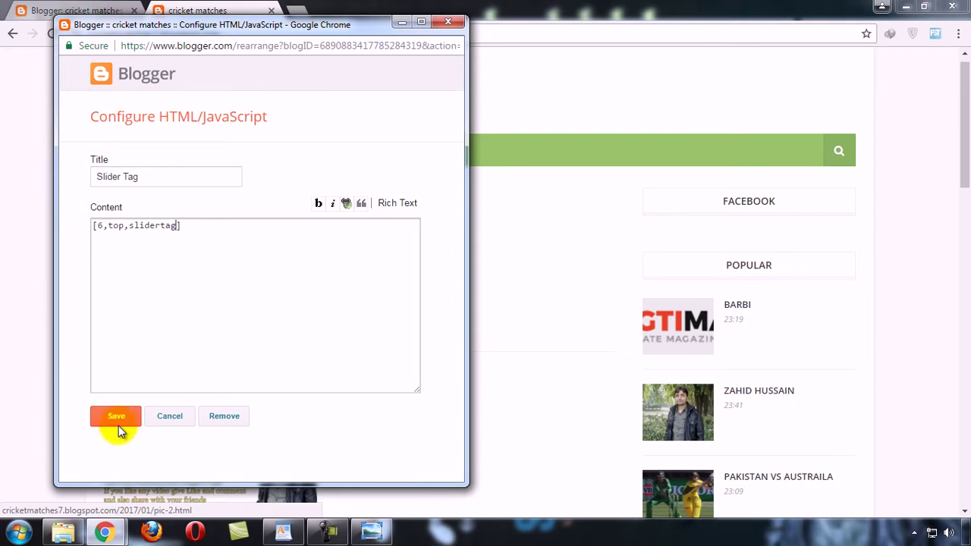
{"action": "left_click", "coordinate": [127, 418]}
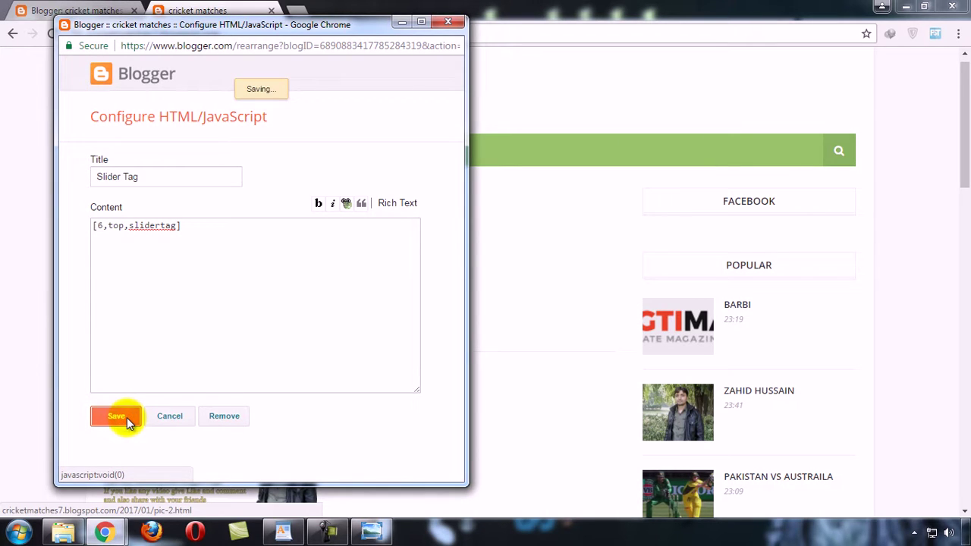
{"action": "left_click", "coordinate": [74, 9]}
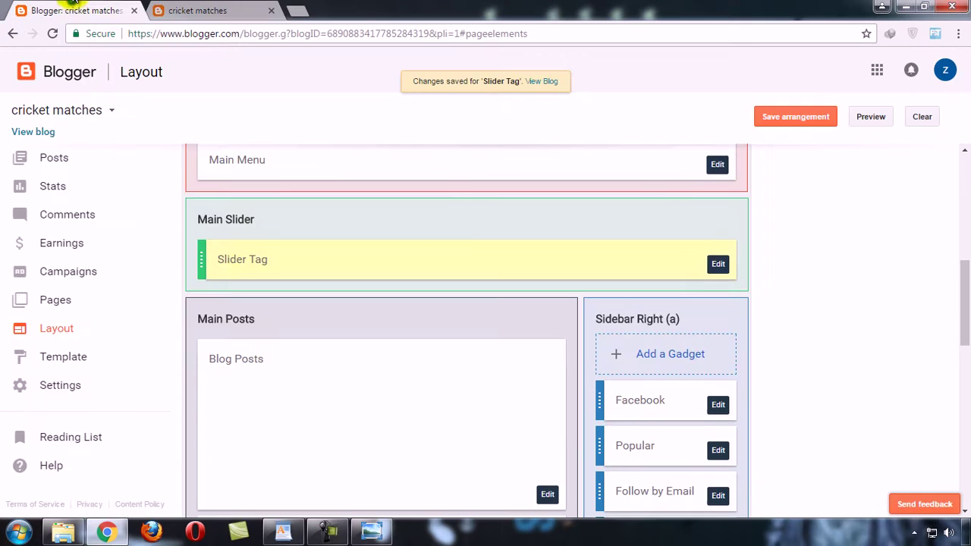
Save the layout arrangement and reload the live blog to check for the slider
{"action": "left_click", "coordinate": [799, 118]}
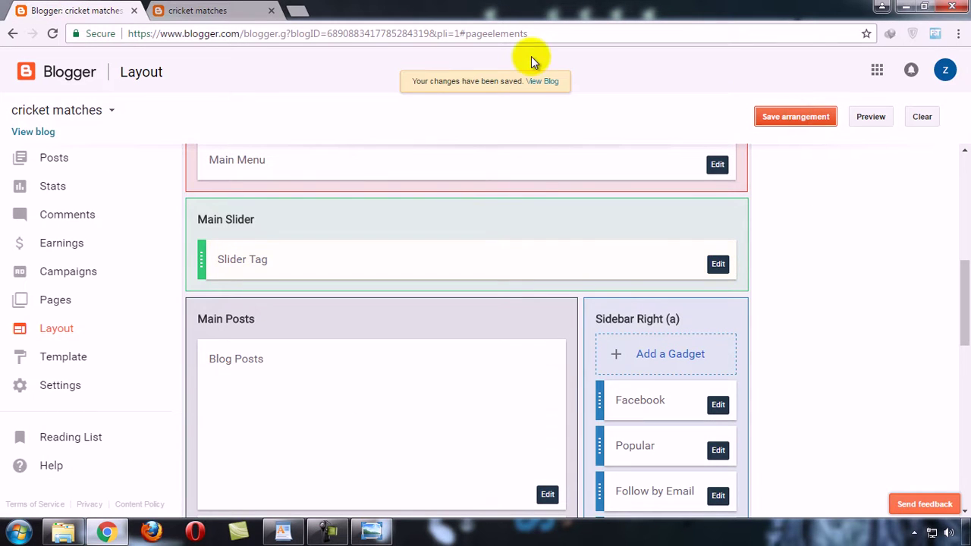
{"action": "left_click", "coordinate": [201, 9]}
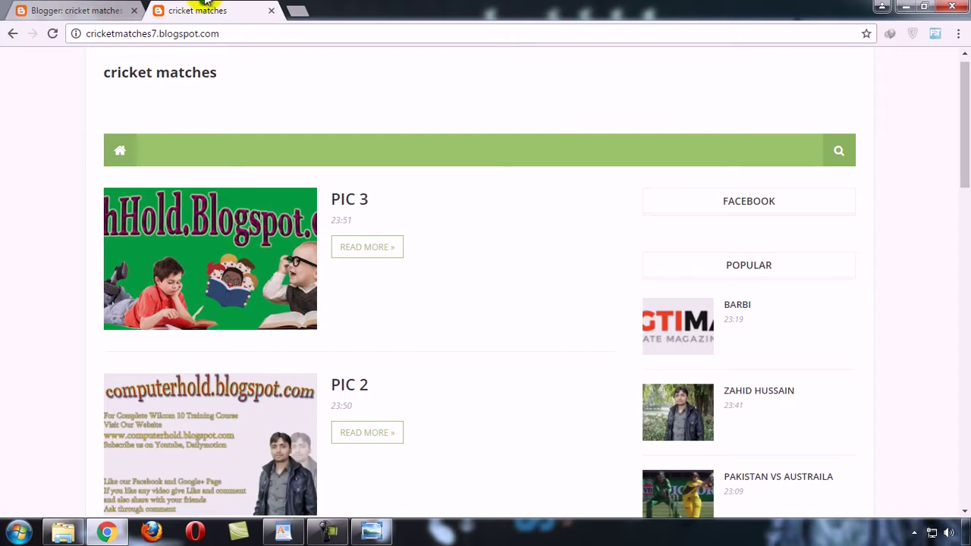
{"action": "left_click", "coordinate": [52, 34]}
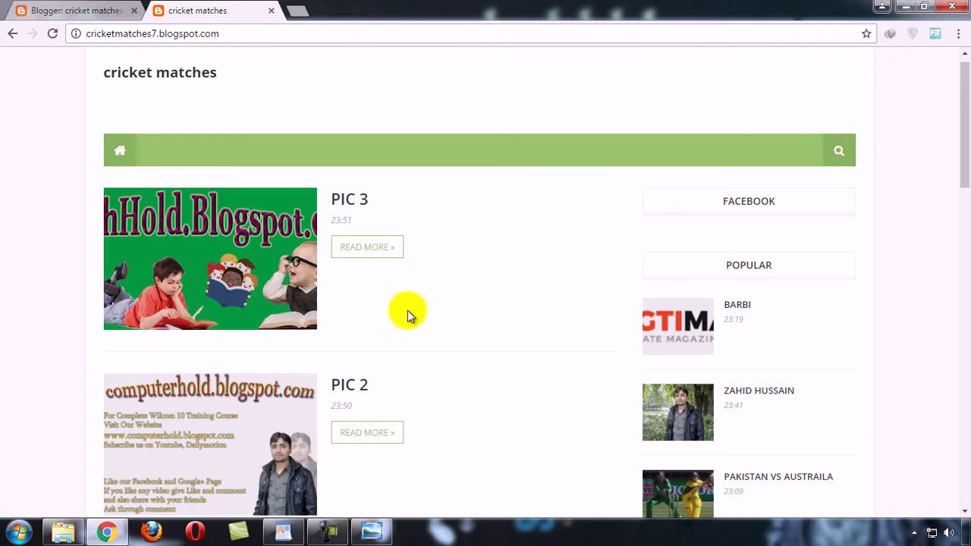
Add the label 'top' to the pic 3 post and publish the update
{"action": "left_click", "coordinate": [76, 11]}
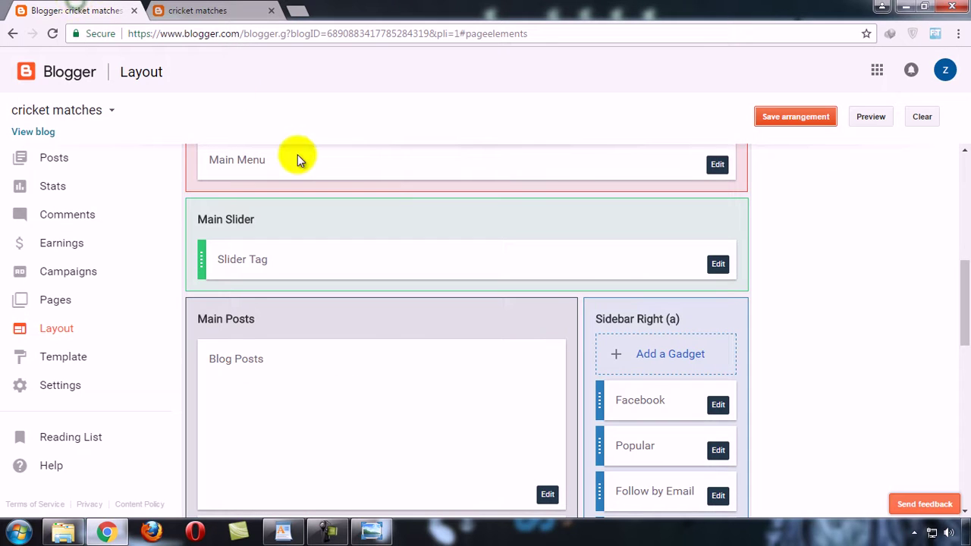
{"action": "left_click", "coordinate": [86, 157]}
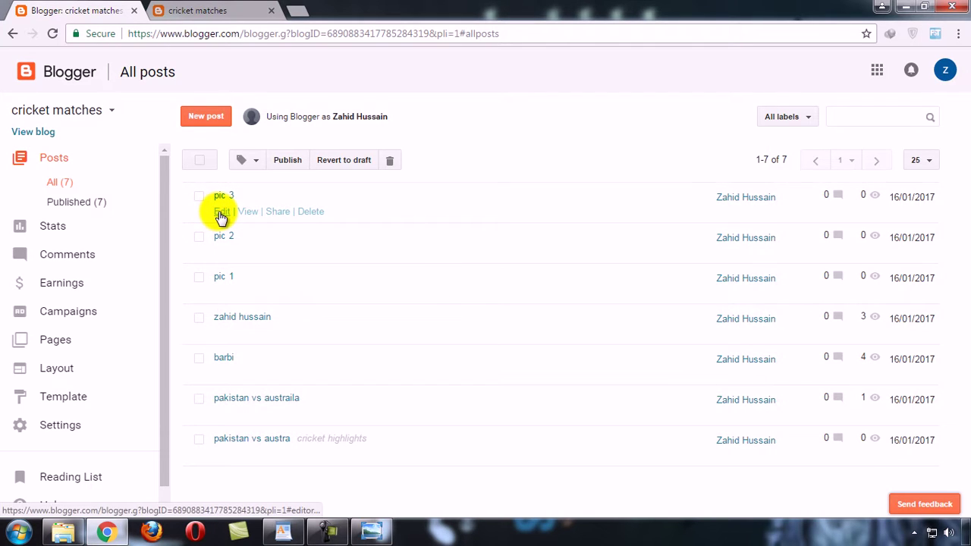
{"action": "left_click", "coordinate": [220, 212]}
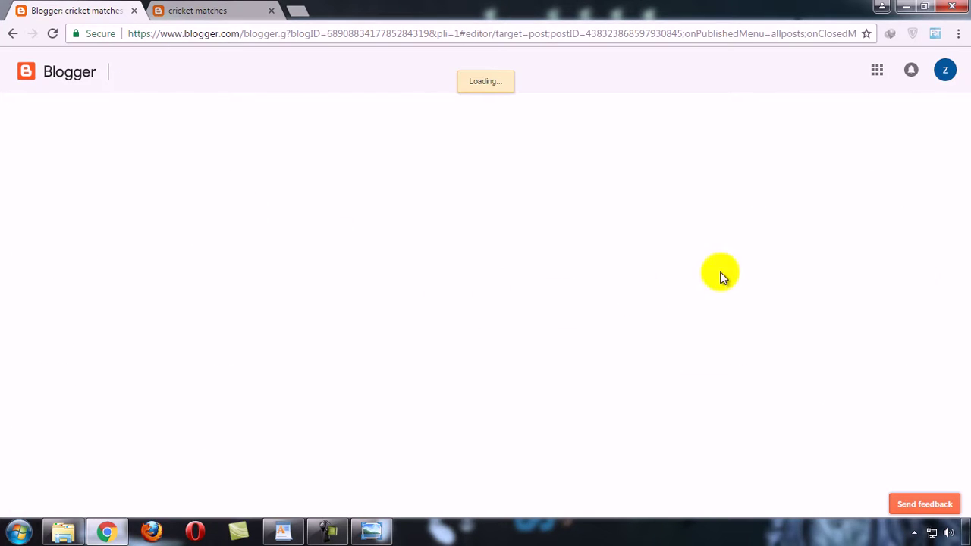
{"action": "left_click", "coordinate": [821, 175]}
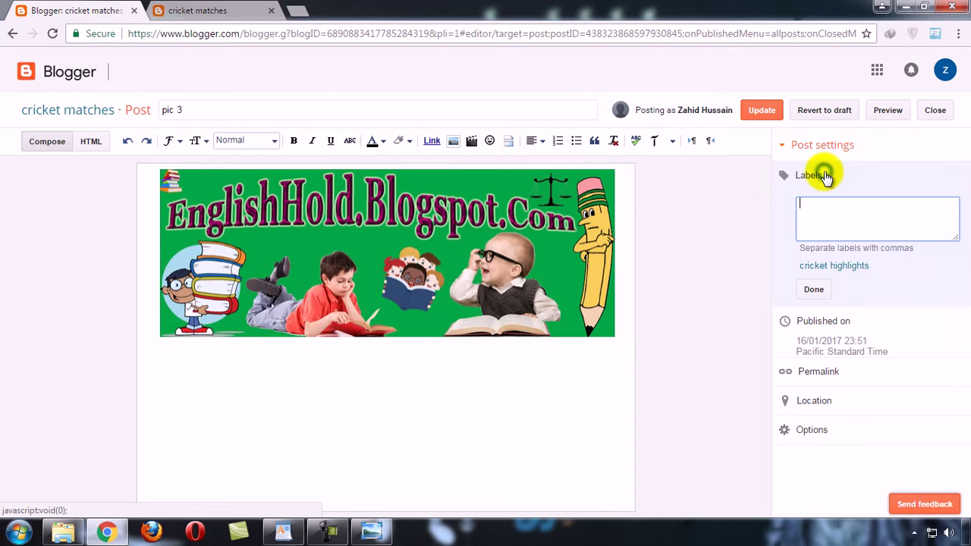
{"action": "type", "text": "top"}
{"action": "left_click", "coordinate": [816, 290]}
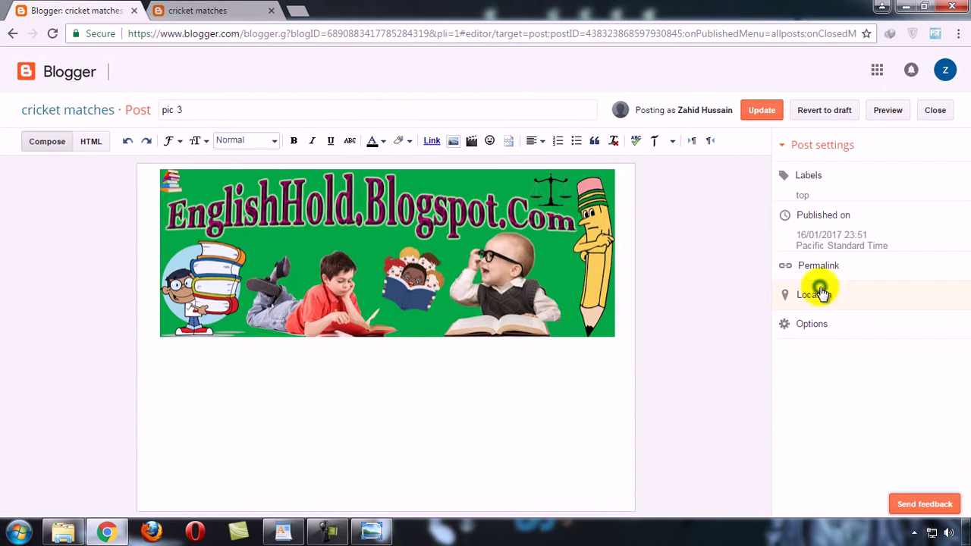
{"action": "left_click", "coordinate": [762, 110]}
Reload the live blog to check whether the slider shows posts
{"action": "left_click", "coordinate": [233, 8]}
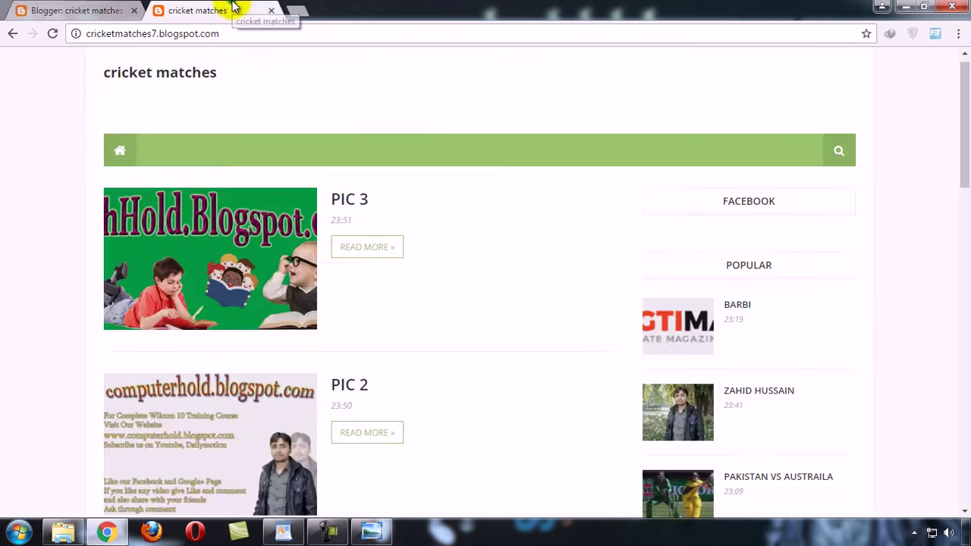
{"action": "left_click", "coordinate": [52, 33]}
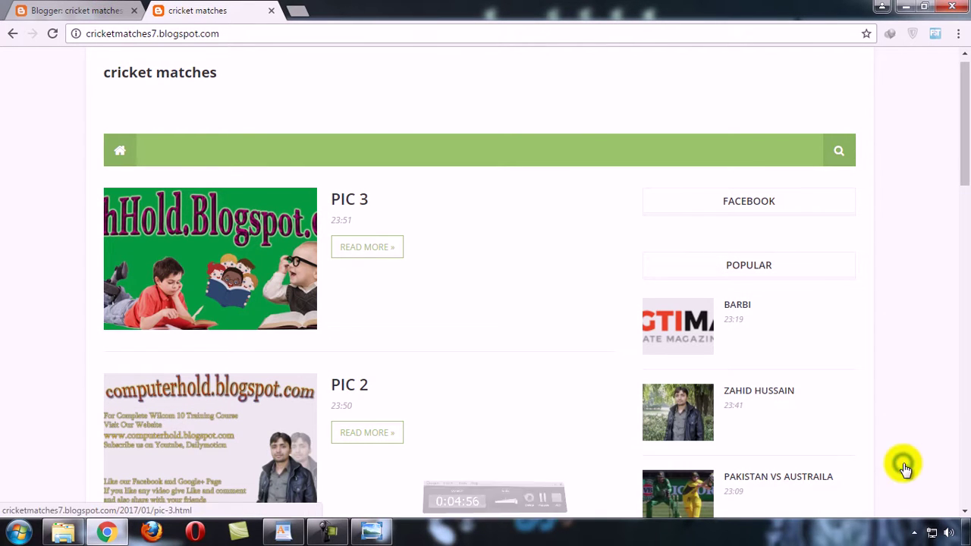
{"action": "left_click", "coordinate": [59, 6]}
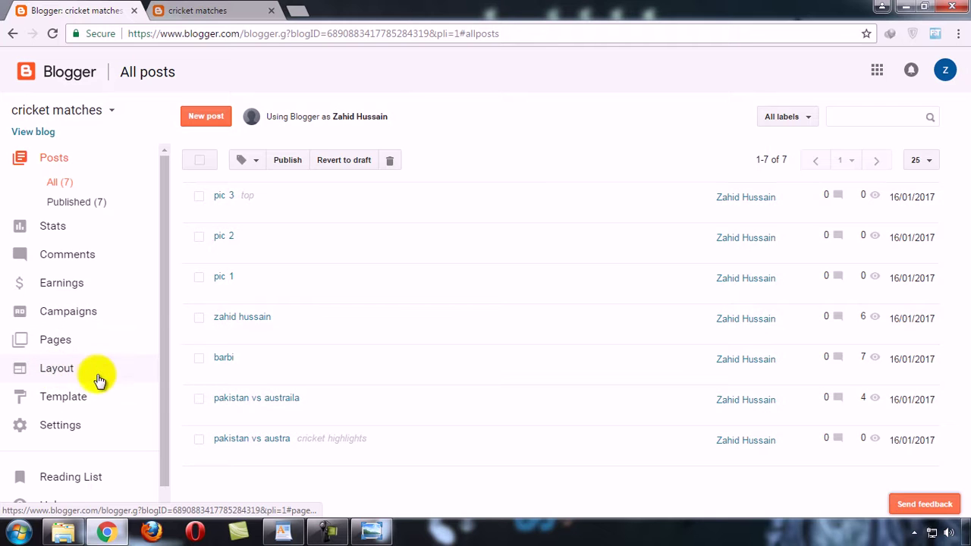
Change the Slider Tag gadget content to [6,top,slider-tag] and save the layout arrangement
{"action": "left_click", "coordinate": [70, 375]}
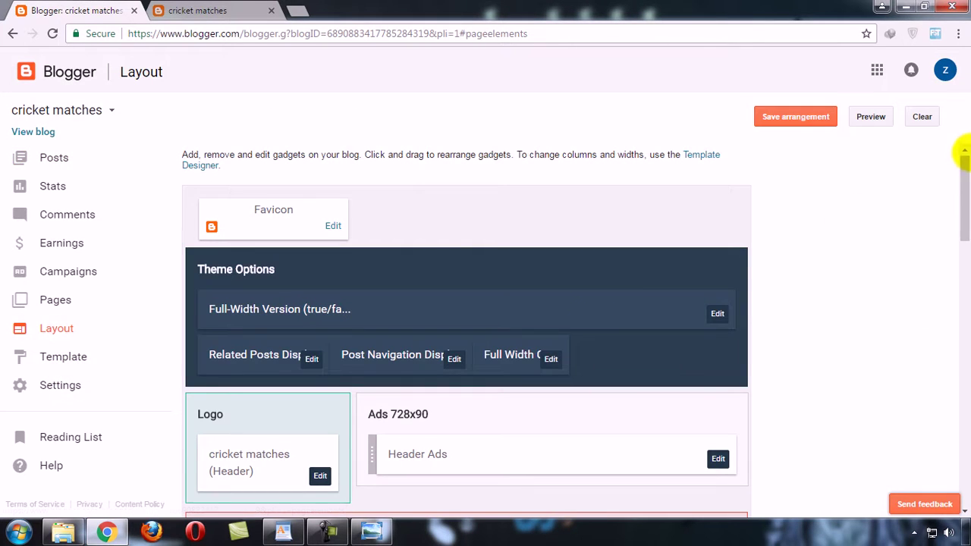
{"action": "left_click_drag", "start_coordinate": [961, 178], "coordinate": [889, 273]}
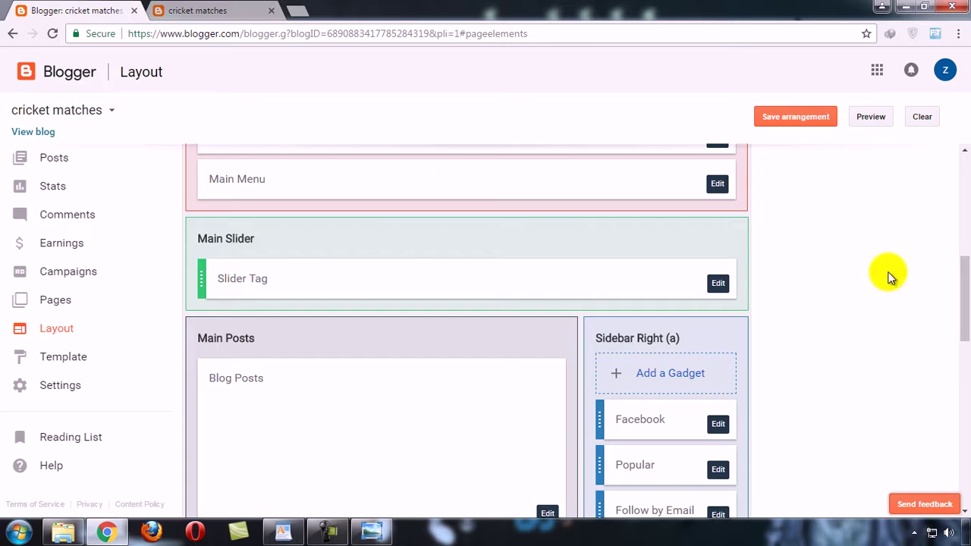
{"action": "left_click", "coordinate": [718, 286]}
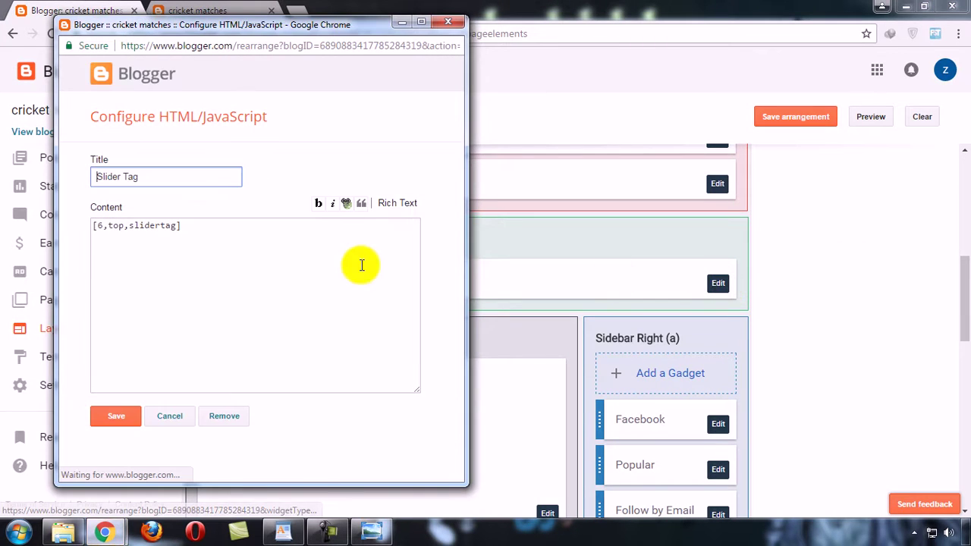
{"action": "left_click", "coordinate": [159, 230]}
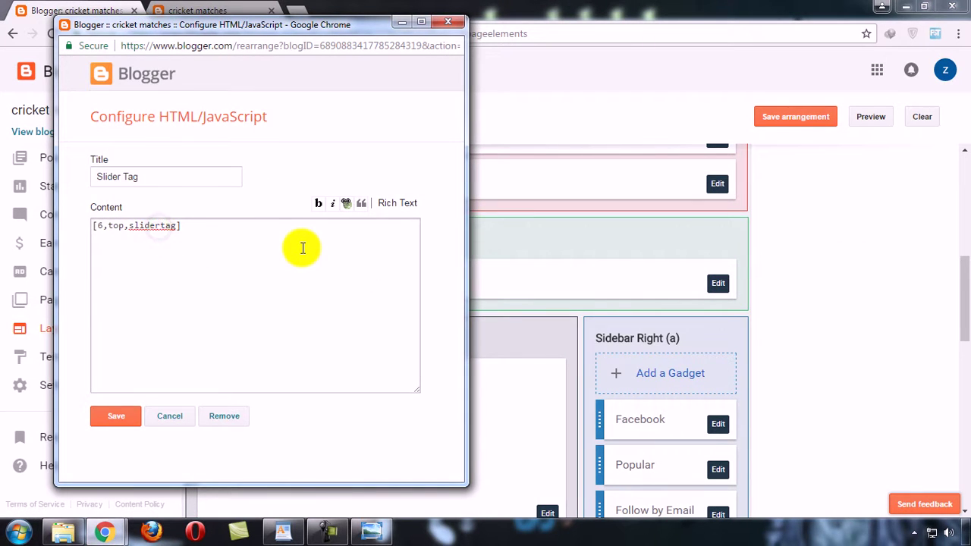
{"action": "type", "text": "-"}
{"action": "left_click", "coordinate": [115, 414]}
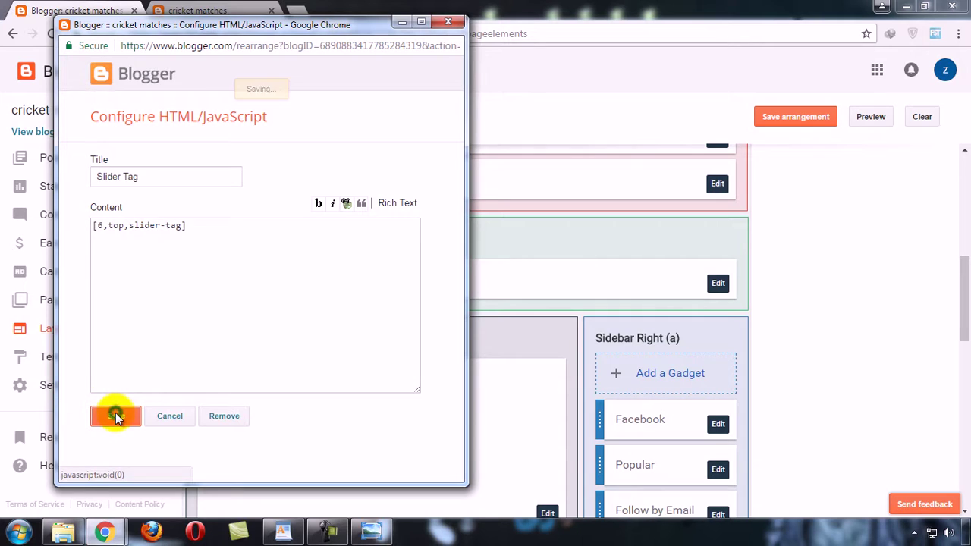
{"action": "left_click", "coordinate": [796, 116]}
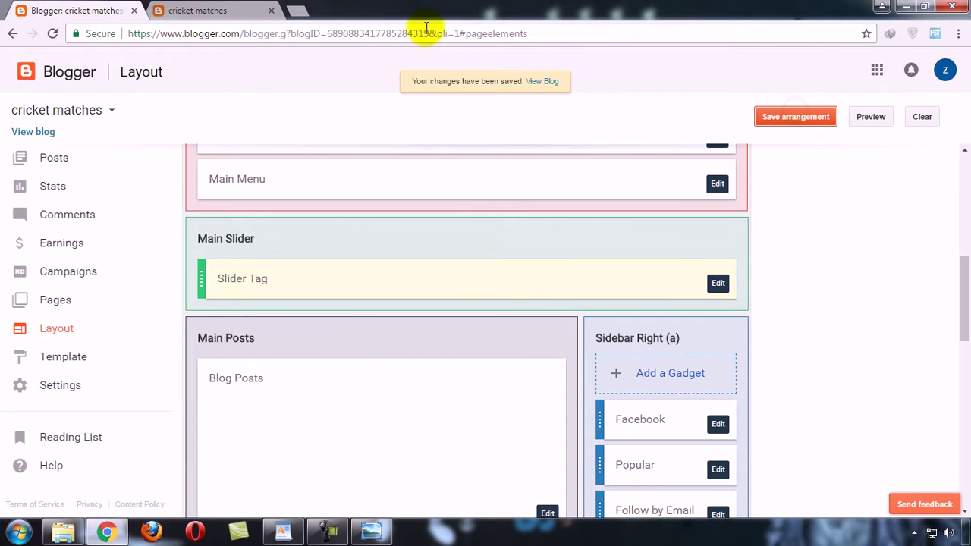
{"action": "left_click", "coordinate": [198, 10]}
Reload the live blog to confirm the working slider, then bring up the All posts list
{"action": "left_click", "coordinate": [52, 34]}
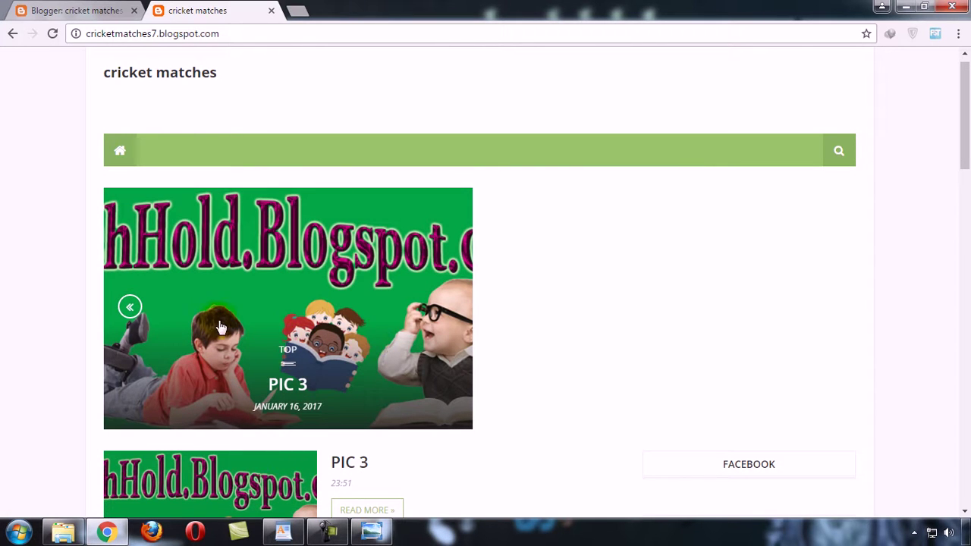
{"action": "left_click", "coordinate": [34, 10]}
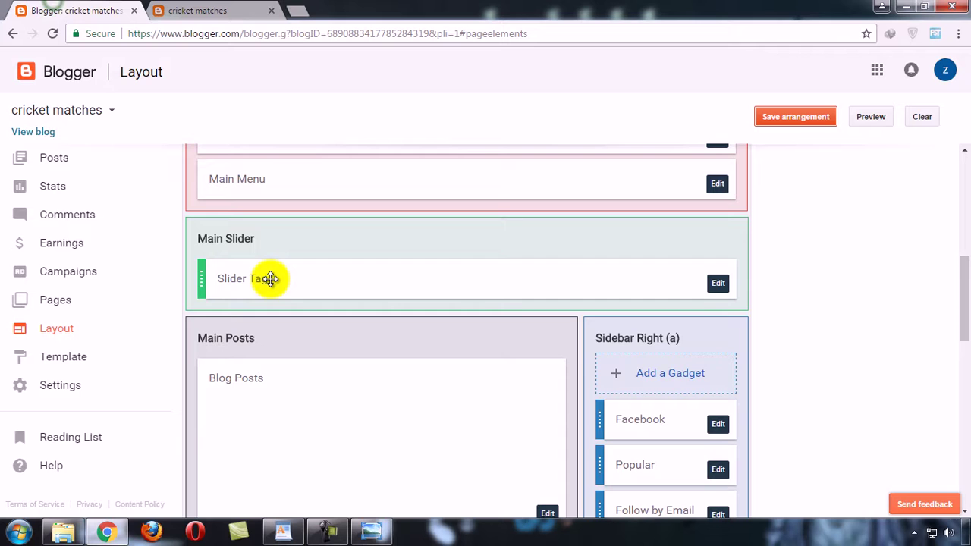
{"action": "left_click", "coordinate": [58, 157]}
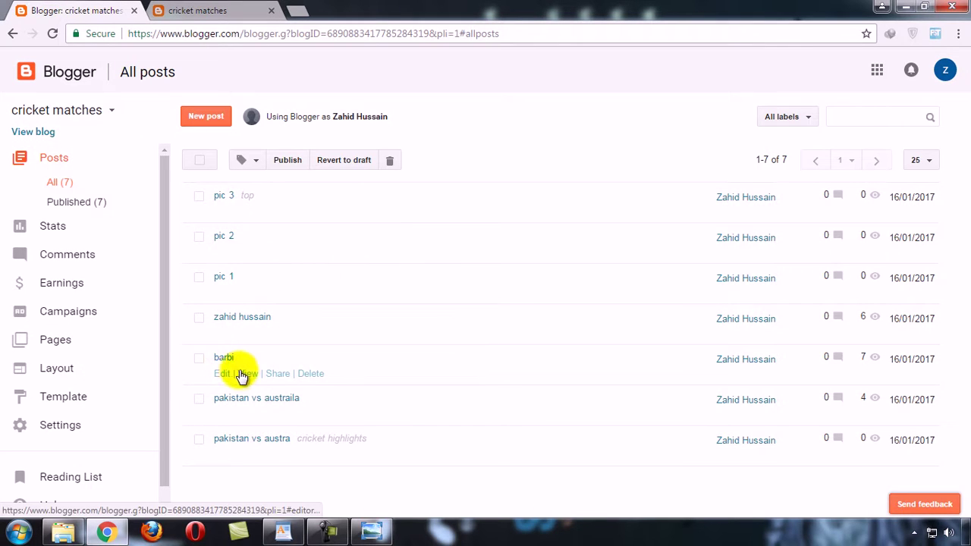
Add the 'top' label to the barbi post and update it
{"action": "left_click", "coordinate": [219, 374]}
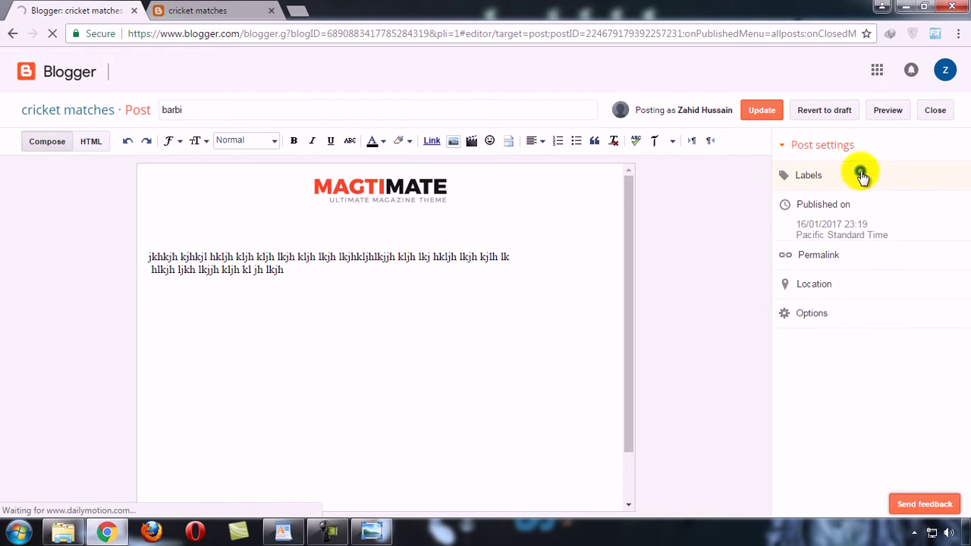
{"action": "left_click", "coordinate": [854, 175]}
{"action": "type", "text": "top"}
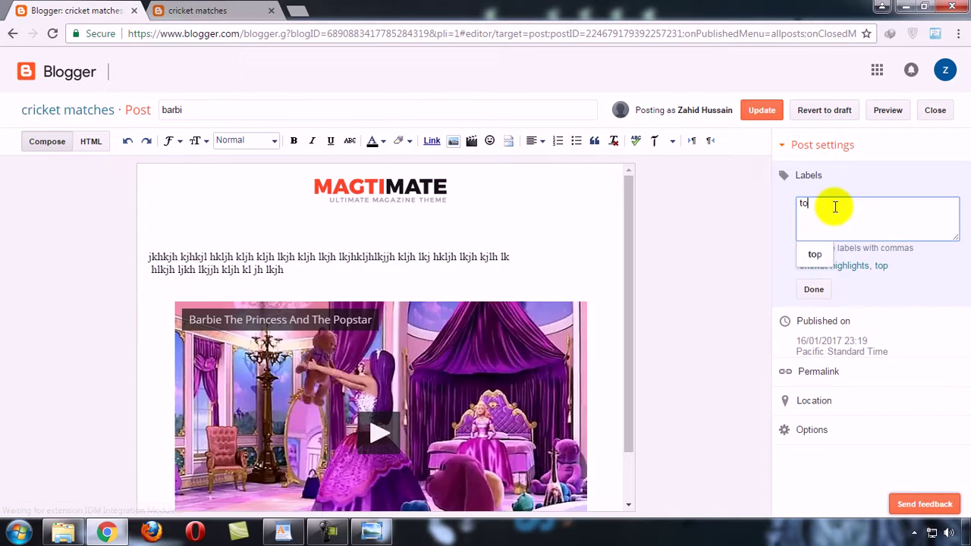
{"action": "left_click", "coordinate": [902, 288]}
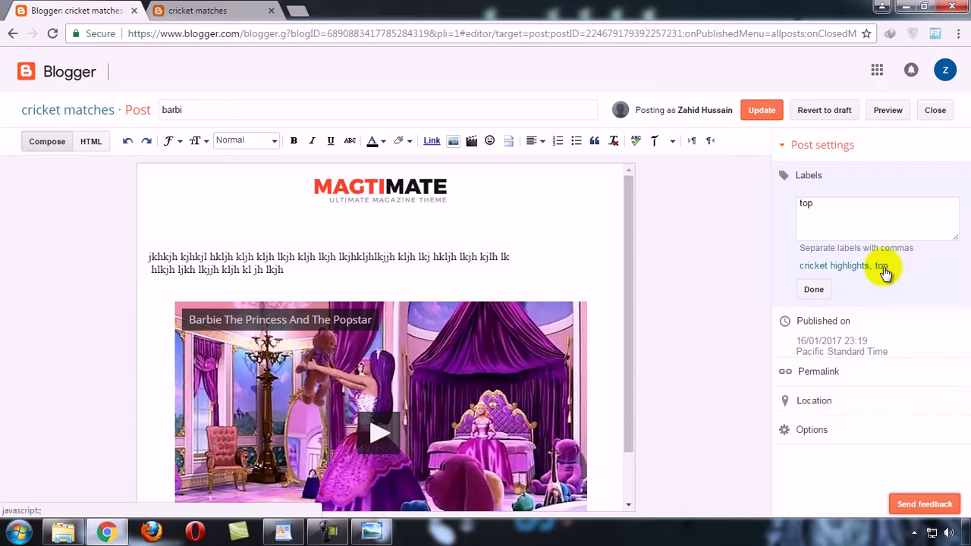
{"action": "left_click", "coordinate": [814, 289]}
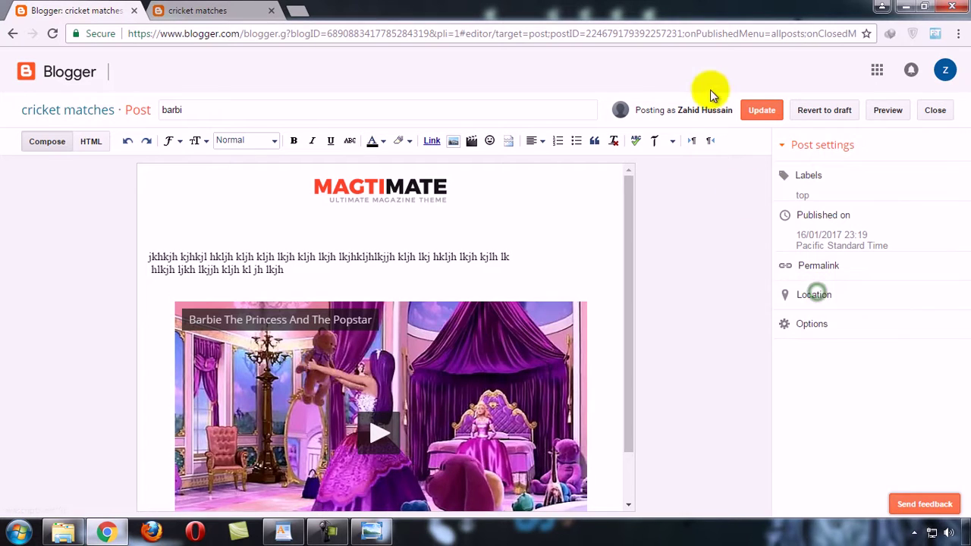
{"action": "left_click", "coordinate": [763, 110]}
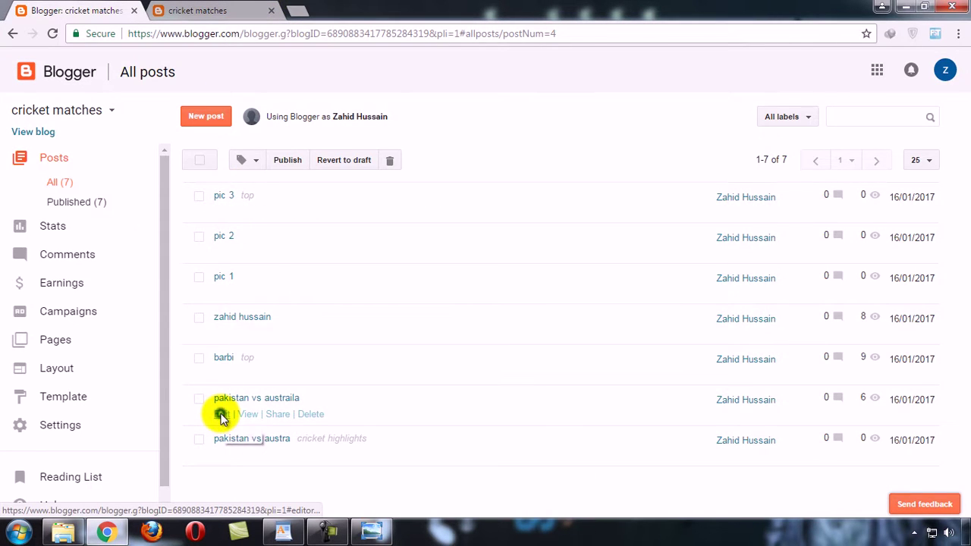
Add the existing 'top' label to the pakistan vs austraila post and update it
{"action": "left_click", "coordinate": [221, 414]}
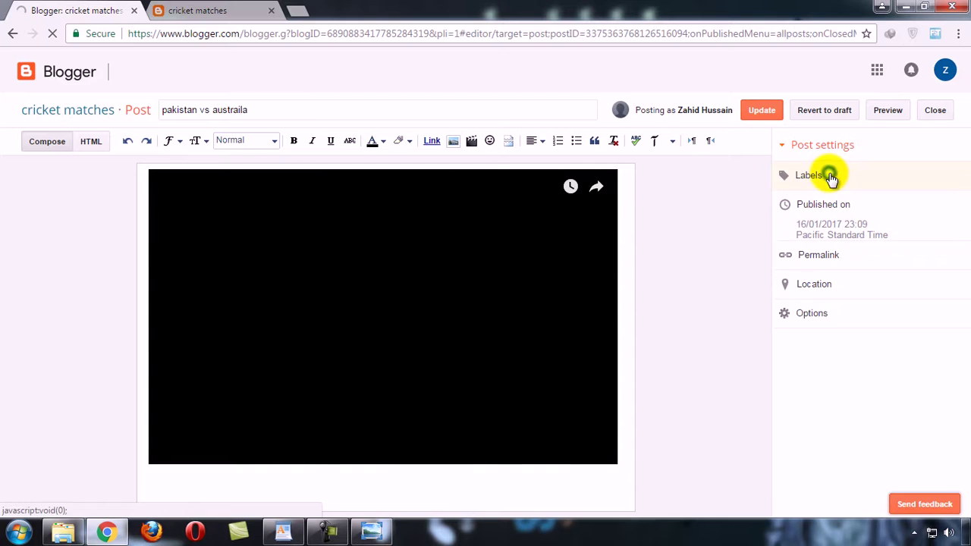
{"action": "left_click", "coordinate": [833, 178]}
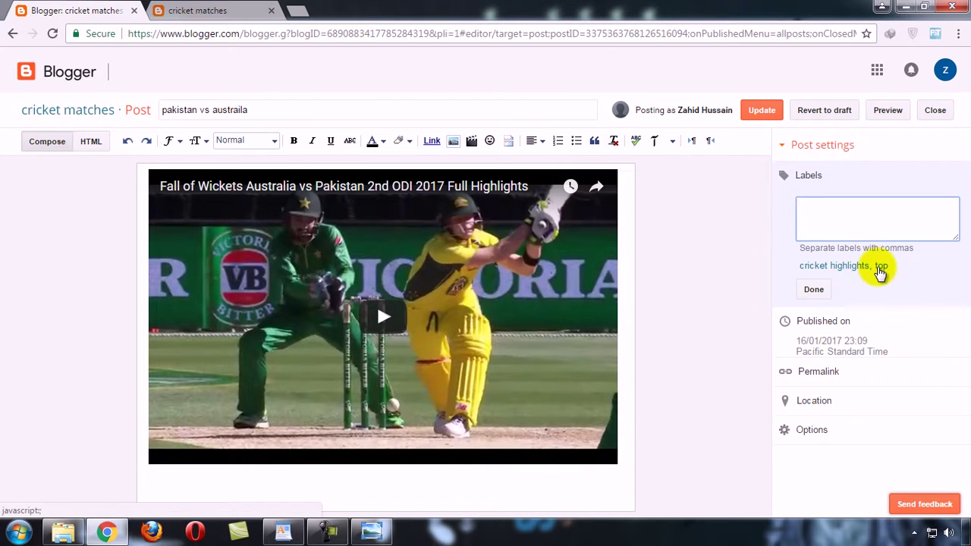
{"action": "left_click", "coordinate": [880, 267]}
{"action": "left_click", "coordinate": [814, 289]}
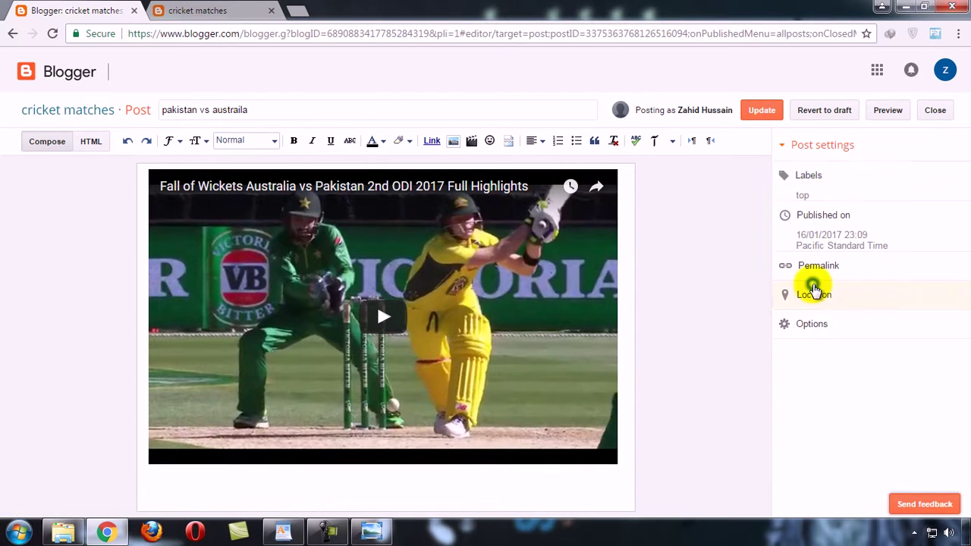
{"action": "left_click", "coordinate": [767, 110]}
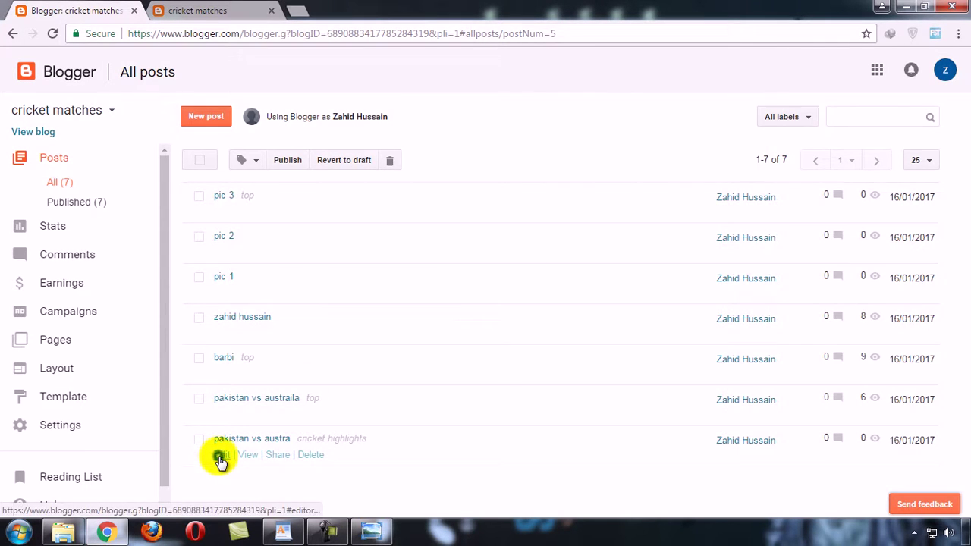
Add 'top' alongside 'cricket highlights' on the pakistan vs austra post and update it
{"action": "left_click", "coordinate": [220, 455]}
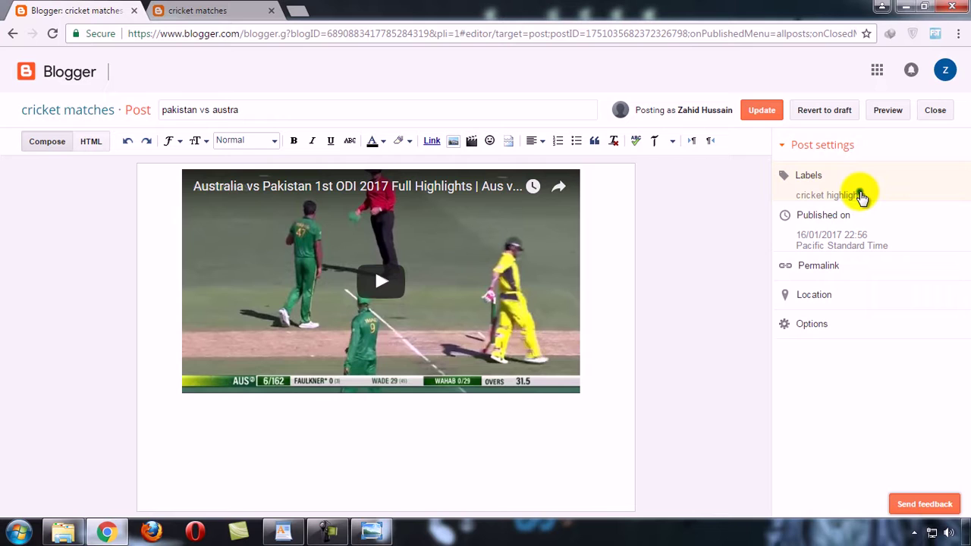
{"action": "left_click", "coordinate": [898, 192]}
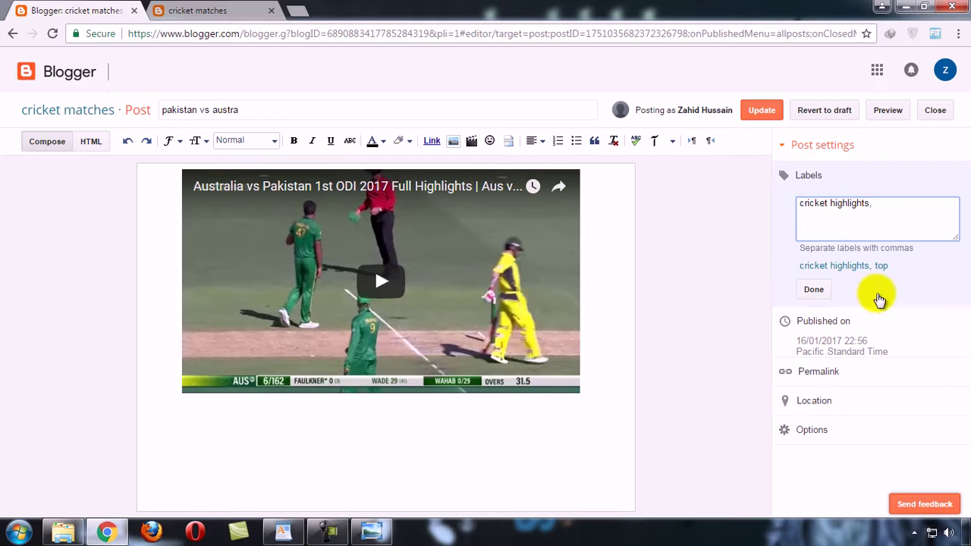
{"action": "left_click", "coordinate": [882, 270]}
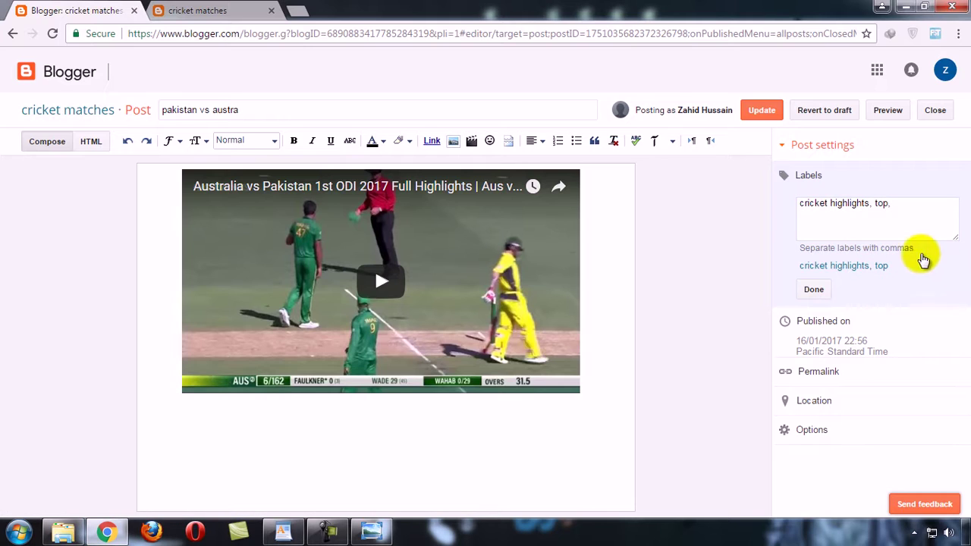
{"action": "left_click", "coordinate": [812, 289]}
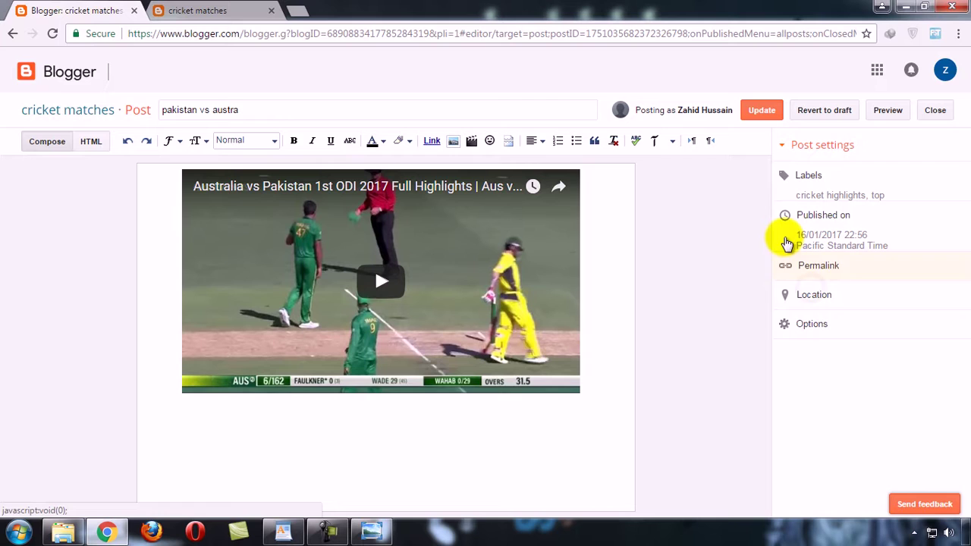
{"action": "left_click", "coordinate": [761, 106]}
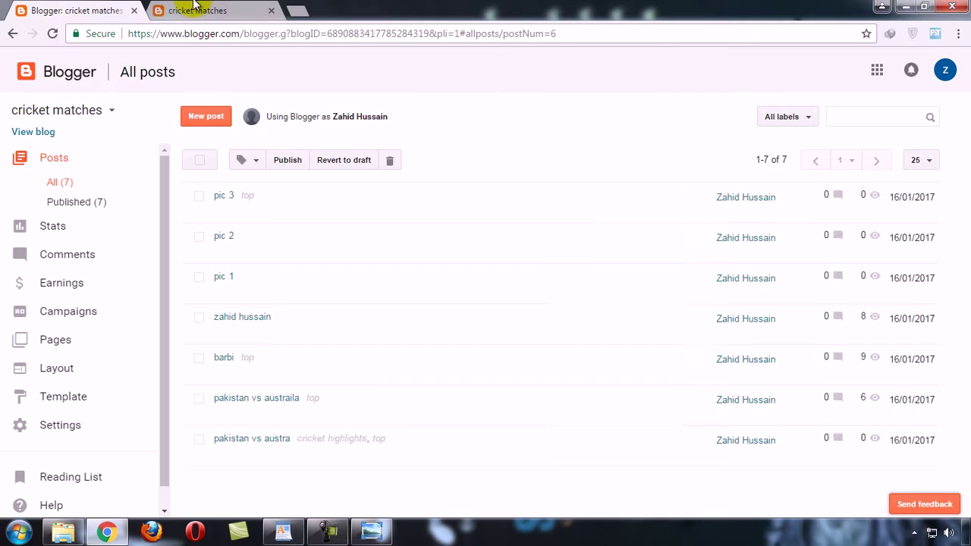
{"action": "left_click", "coordinate": [194, 8]}
Reload the blog, cycle the slider forward and back through the top posts, then minimize Chrome
{"action": "left_click", "coordinate": [50, 34]}
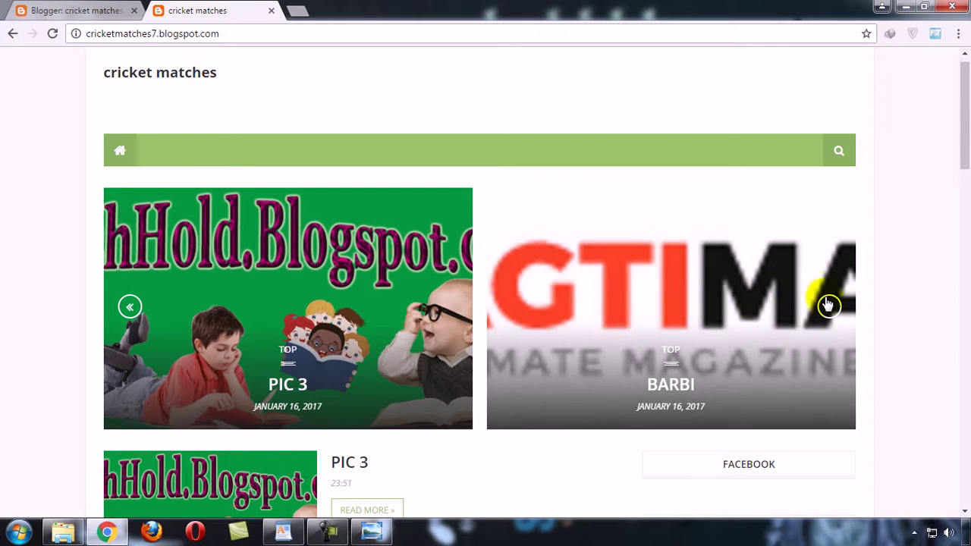
{"action": "left_click", "coordinate": [830, 308]}
{"action": "left_click", "coordinate": [829, 308]}
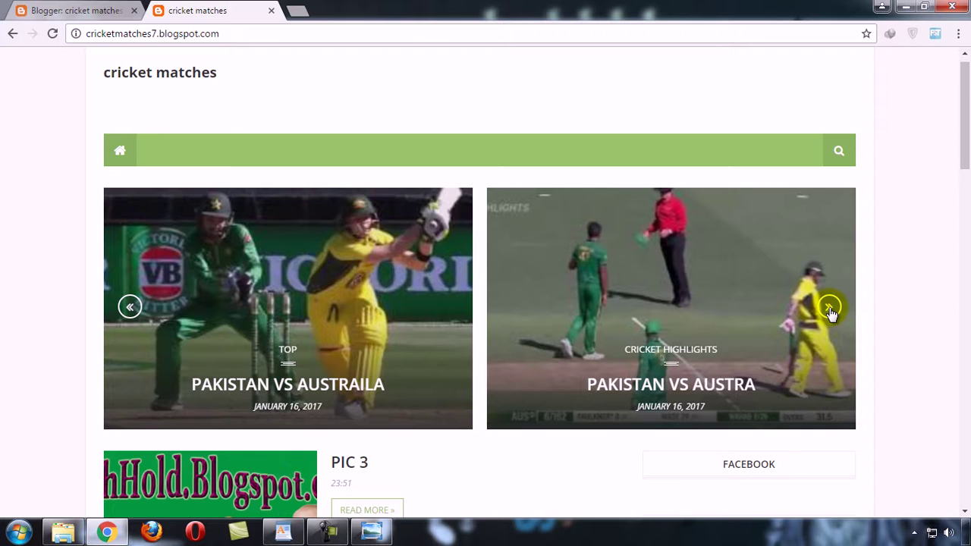
{"action": "left_click", "coordinate": [130, 307]}
{"action": "left_click", "coordinate": [131, 307]}
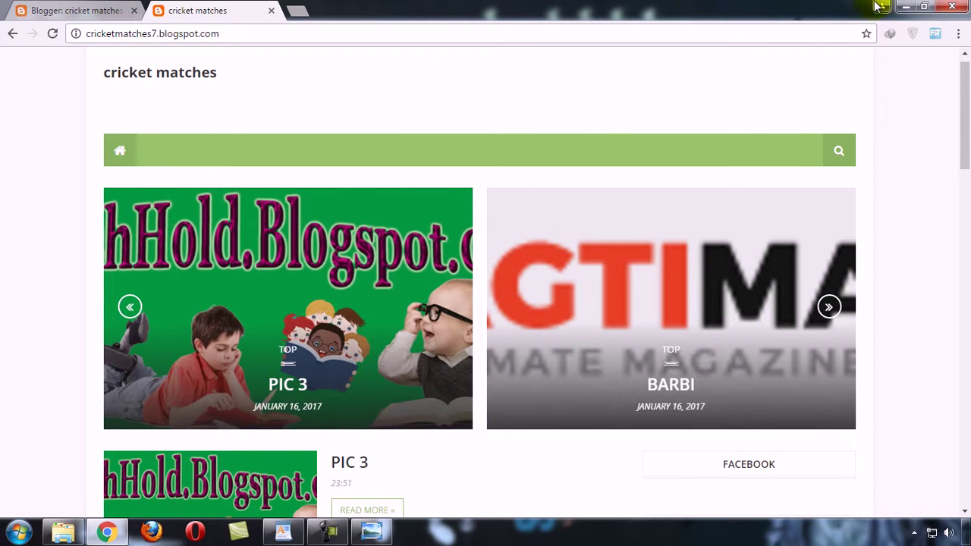
{"action": "left_click", "coordinate": [904, 7]}
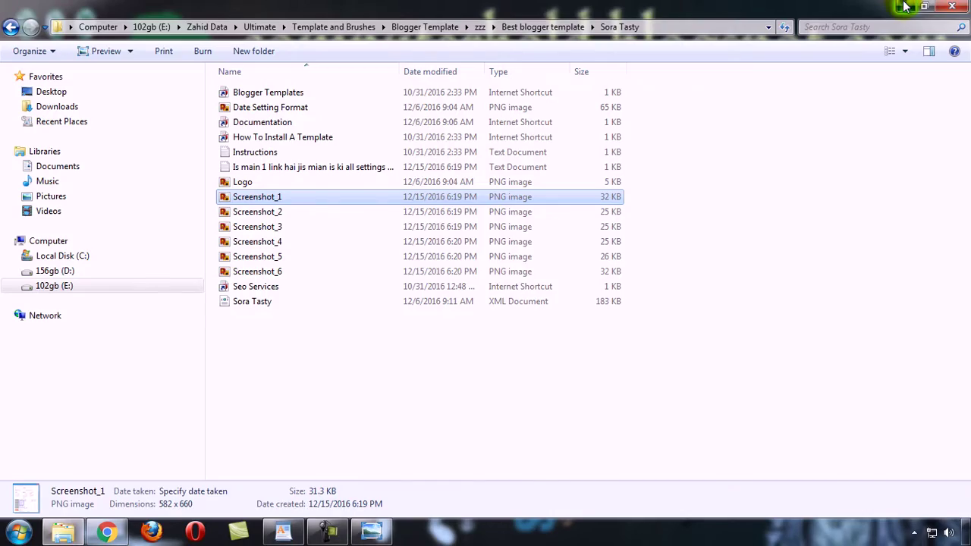